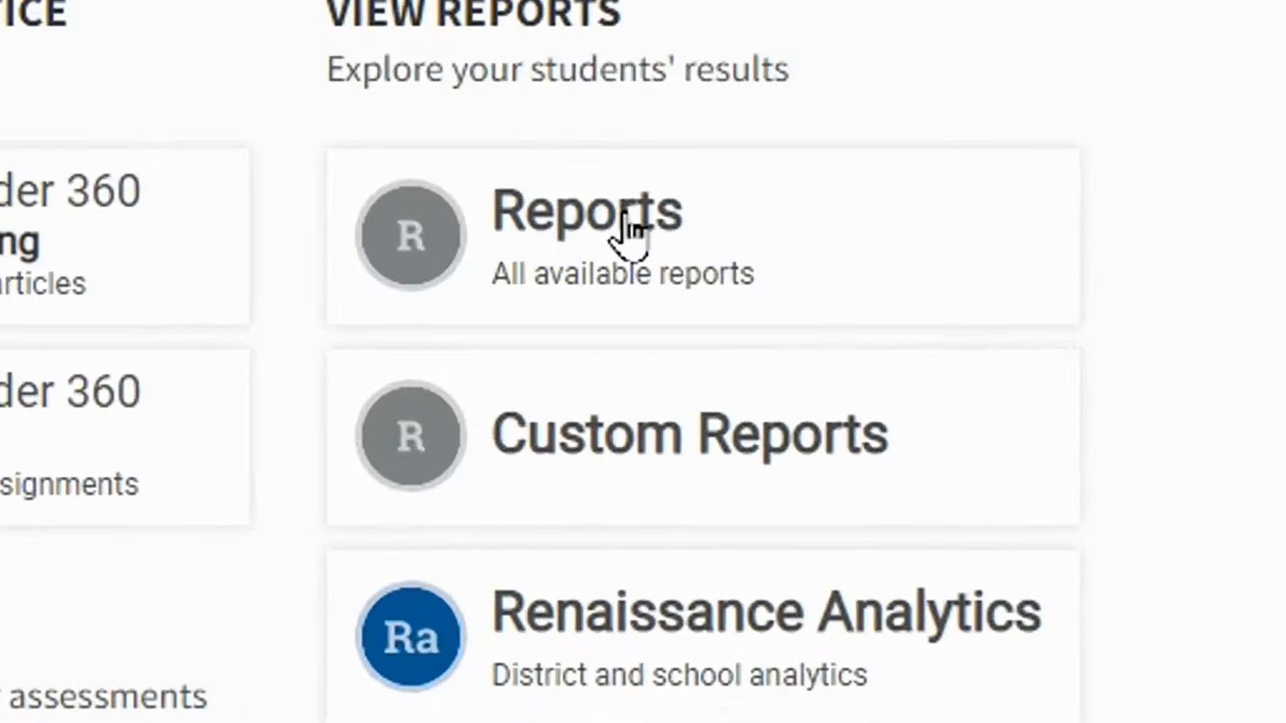
Open the Star Record Book from the Star / Assessment reports
{"action": "left_click", "coordinate": [627, 226]}
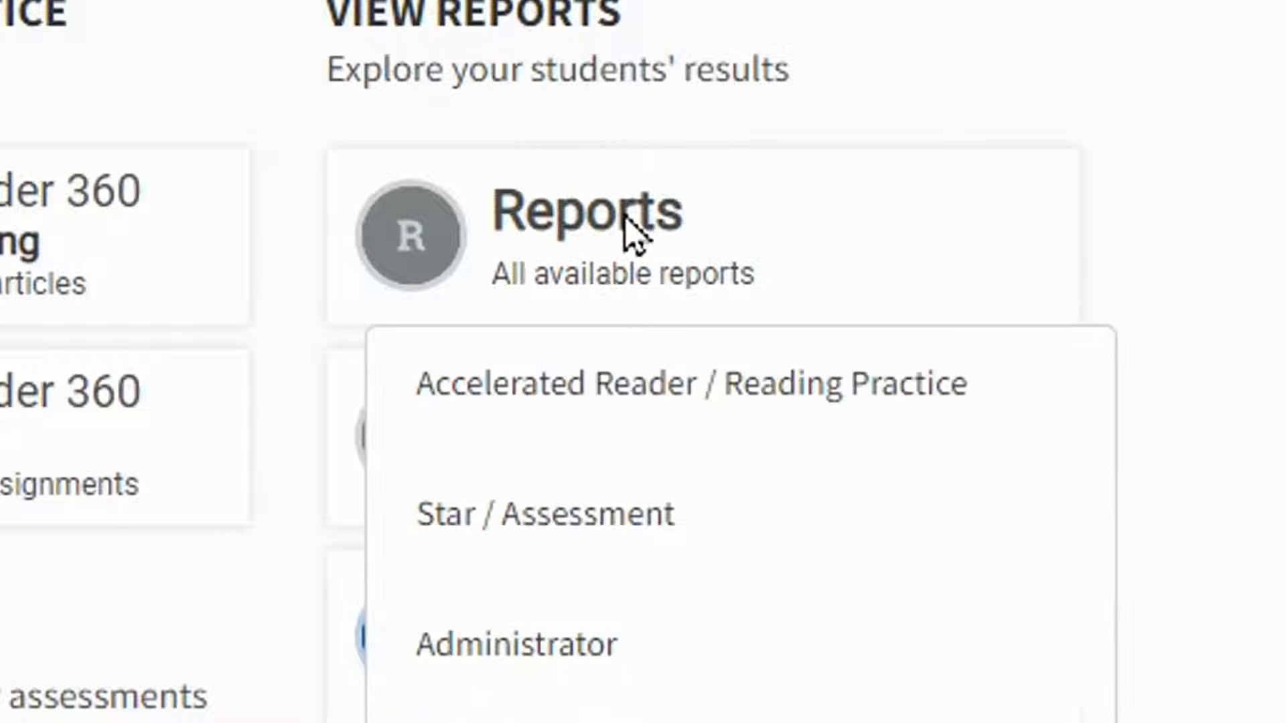
{"action": "left_click", "coordinate": [608, 542]}
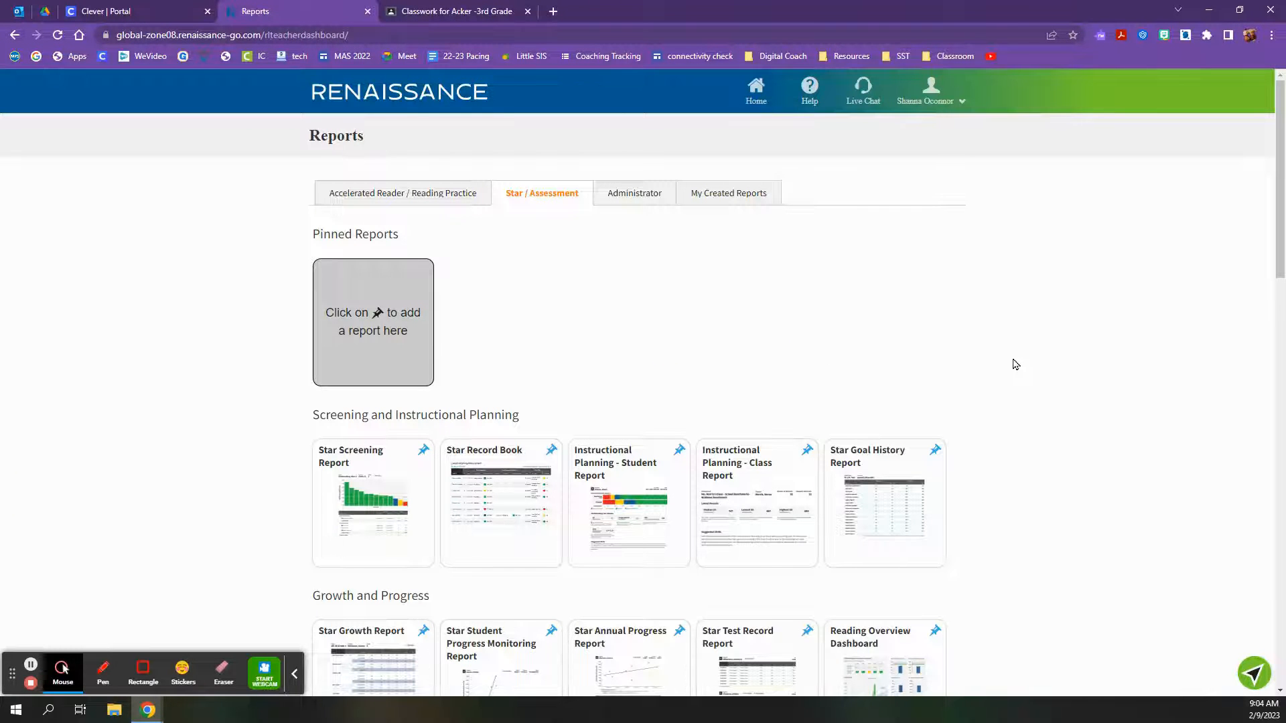
{"action": "scroll", "coordinate": [1016, 365], "scroll_direction": "down", "scroll_amount": 2}
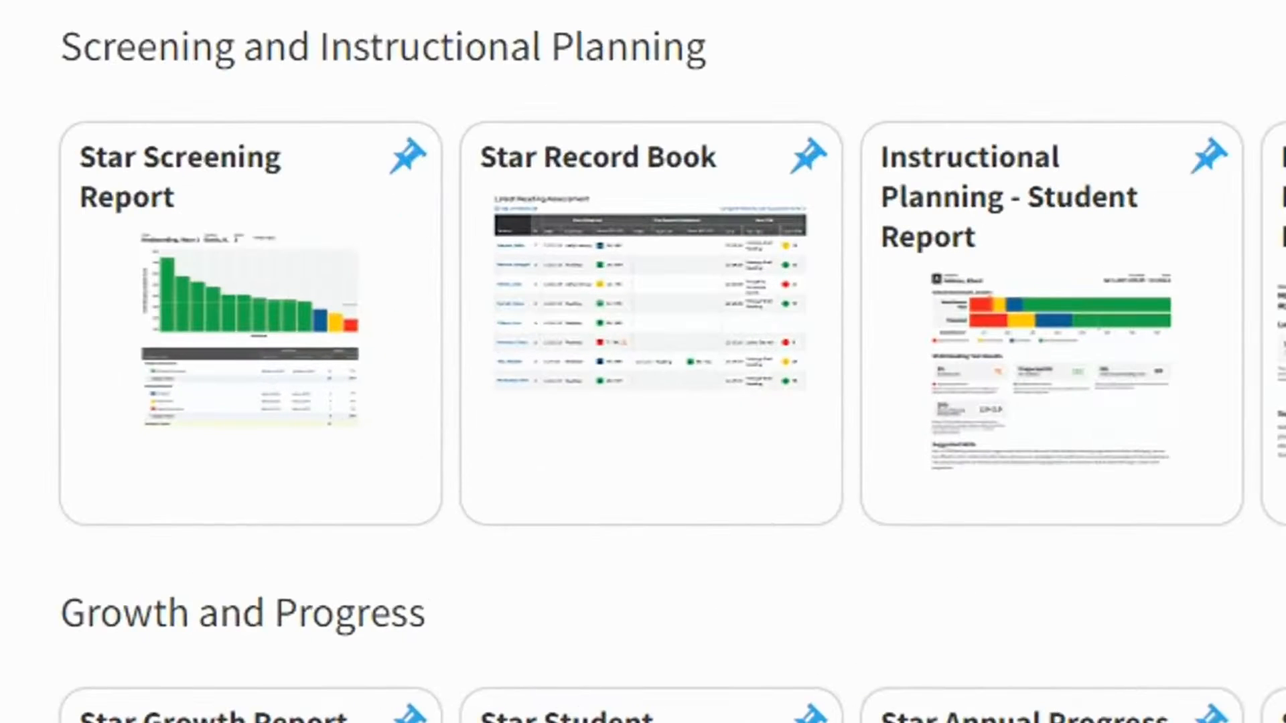
{"action": "mouse_move", "coordinate": [677, 324]}
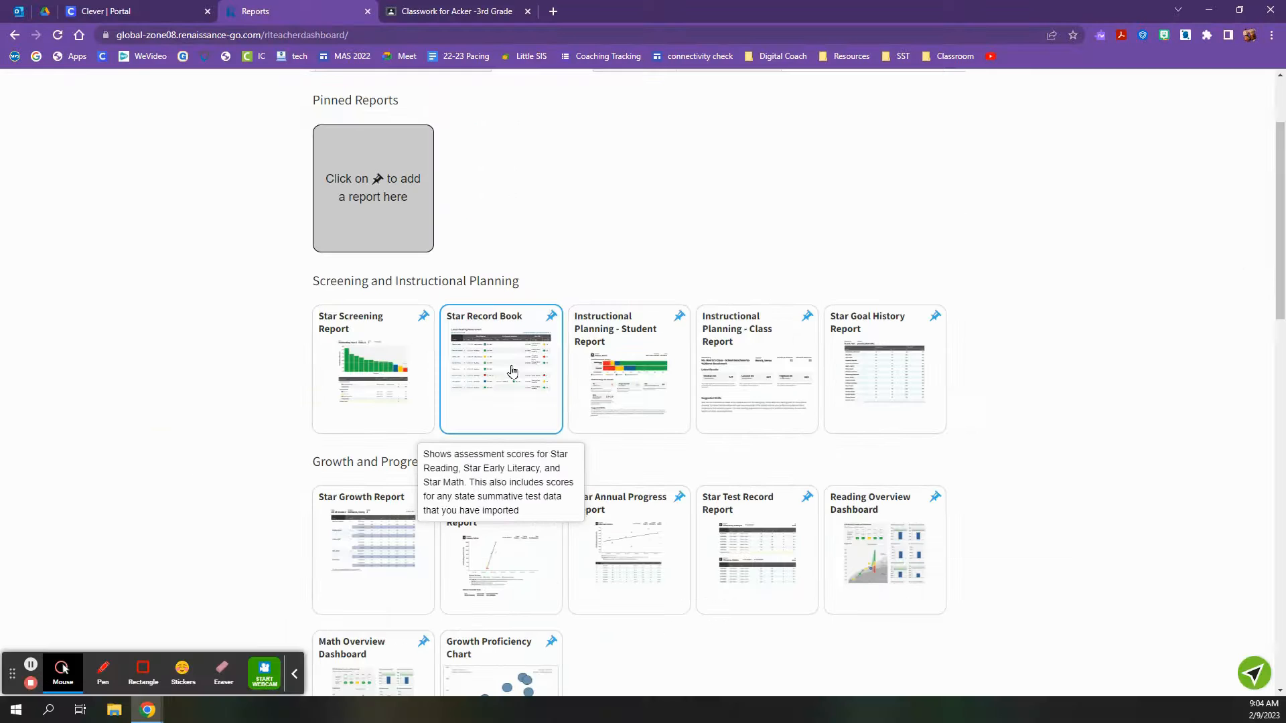
{"action": "left_click", "coordinate": [684, 331]}
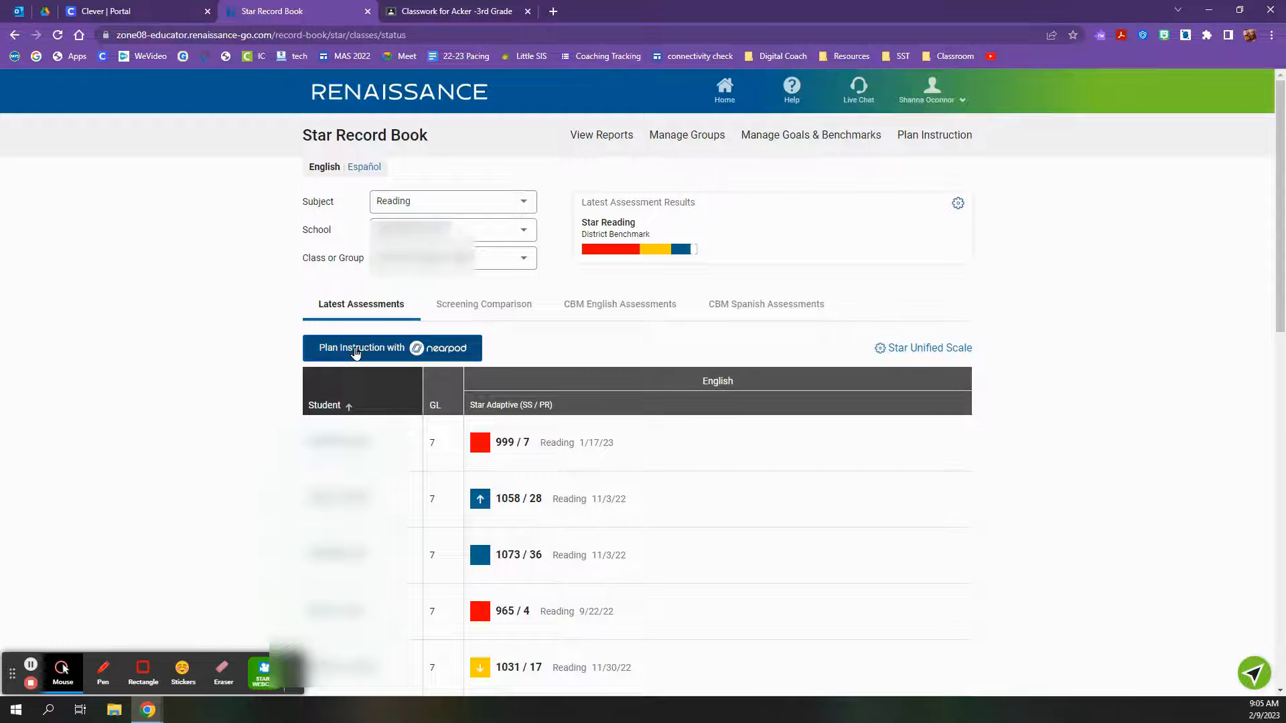
Open Group Recommendations for planning instruction with Nearpod and set the number of groupings to 5
{"action": "left_click", "coordinate": [355, 349]}
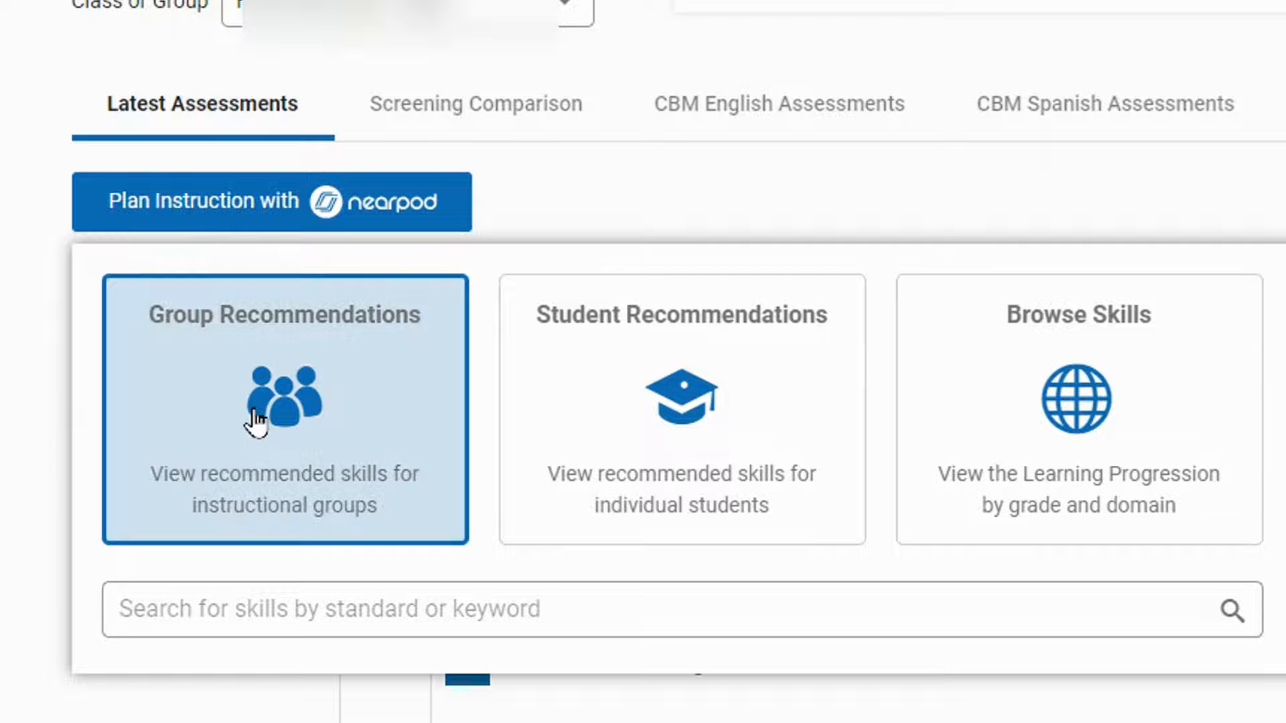
{"action": "left_click", "coordinate": [257, 418]}
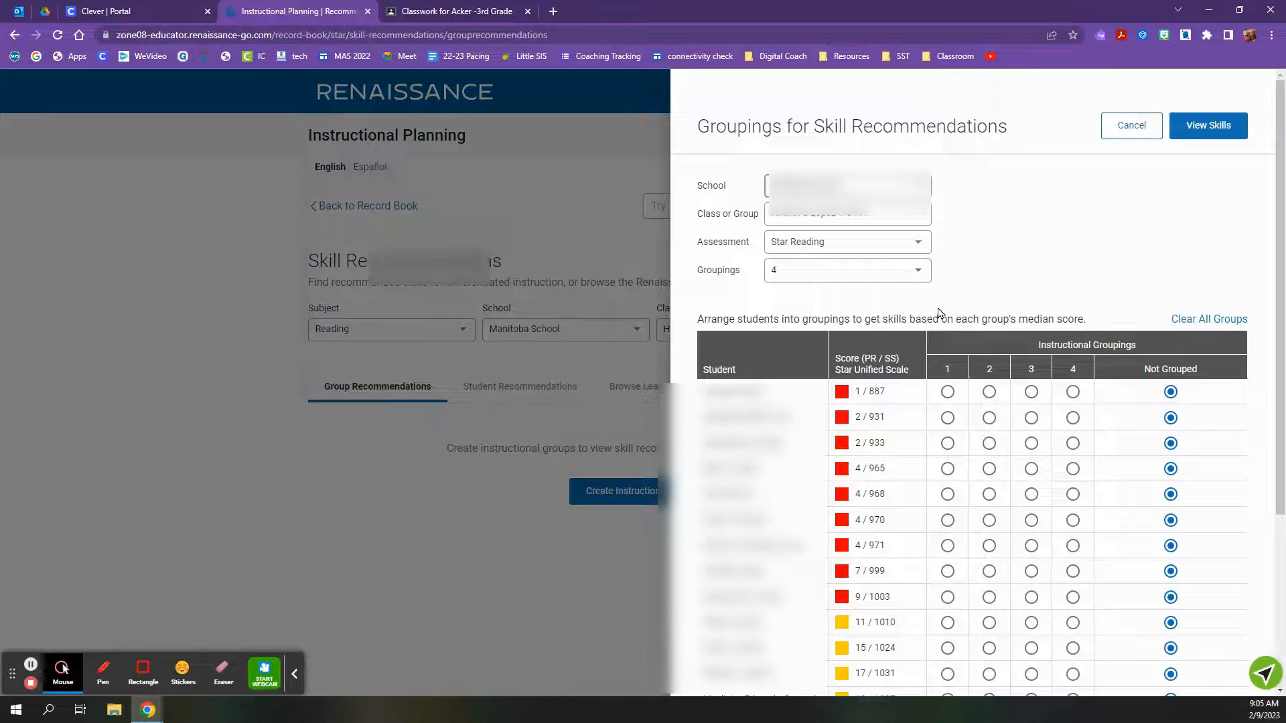
{"action": "left_click", "coordinate": [890, 275]}
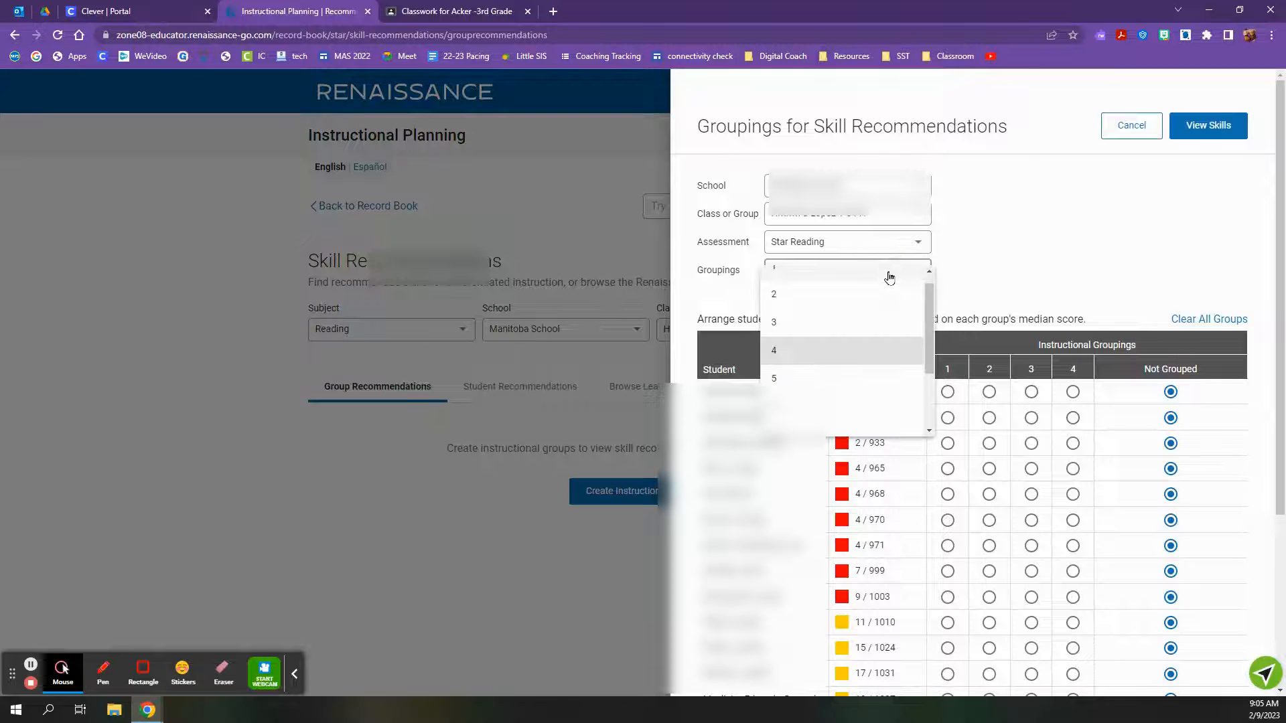
{"action": "left_click", "coordinate": [857, 379]}
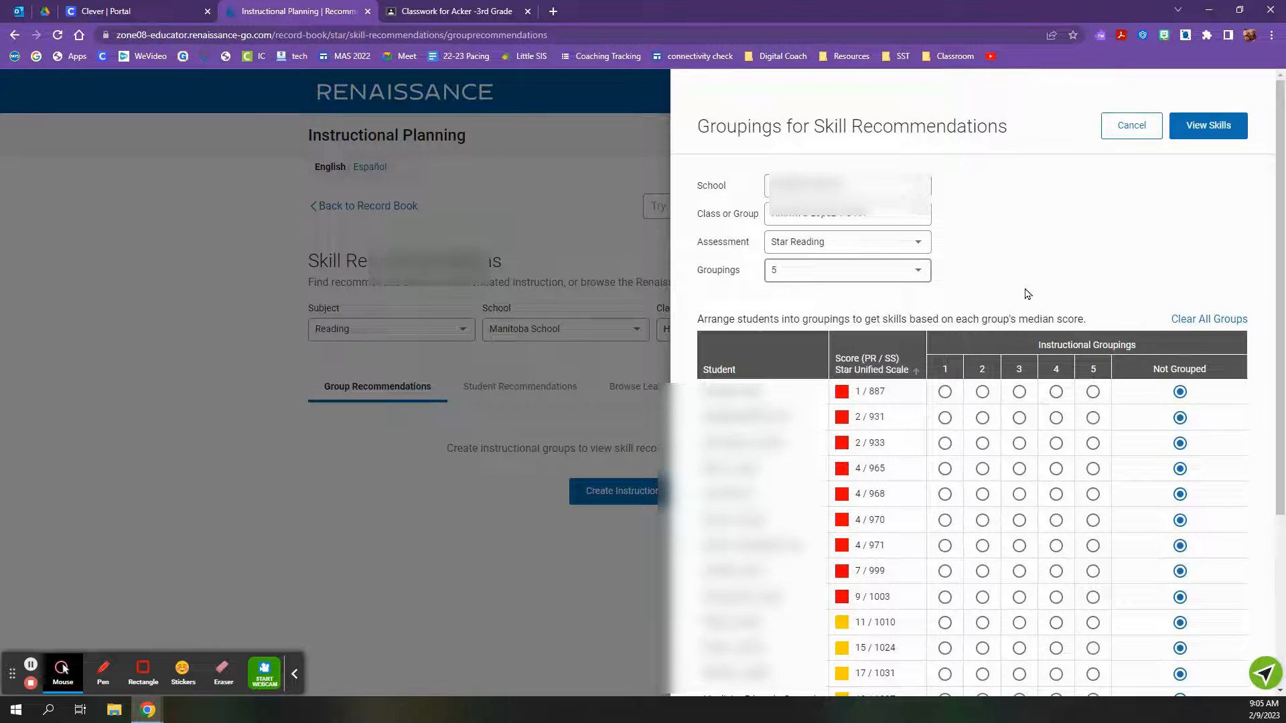
Assign the students with scaled scores 887 to 933 to group 1 and those with 965 to 971 to group 2
{"action": "scroll", "coordinate": [1046, 273], "scroll_direction": "down", "scroll_amount": 1}
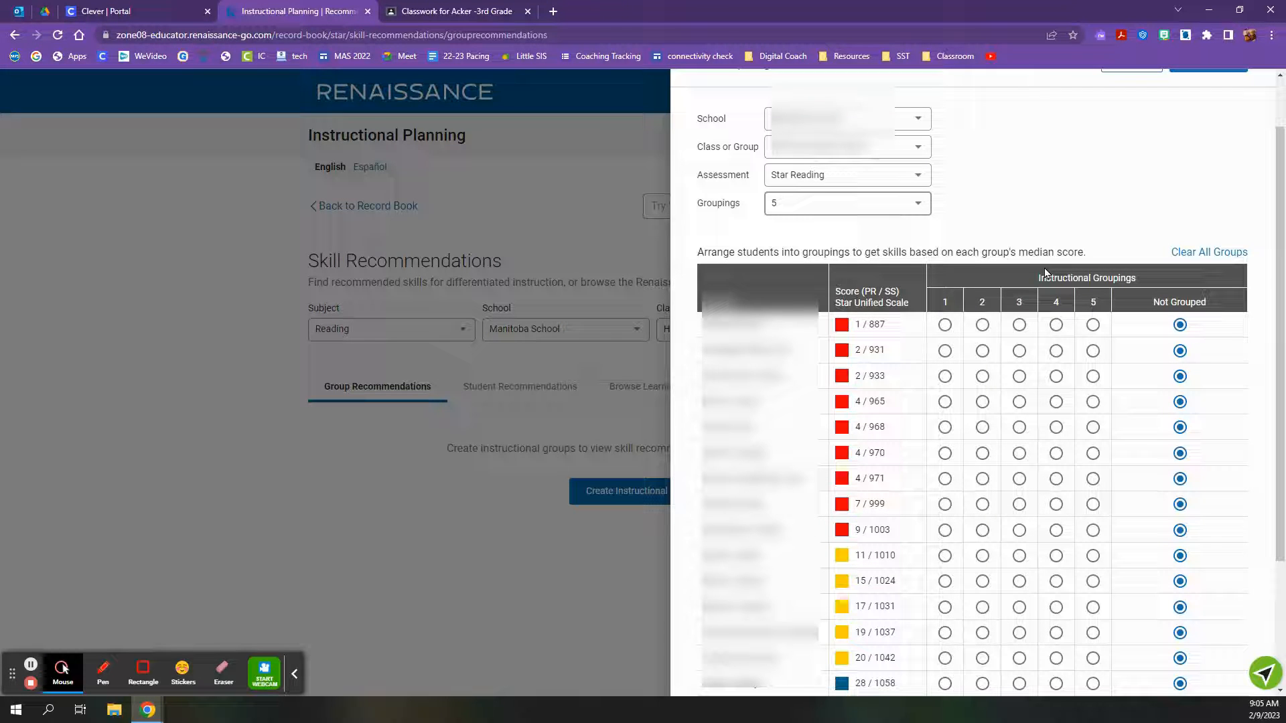
{"action": "scroll", "coordinate": [1035, 283], "scroll_direction": "down", "scroll_amount": 2}
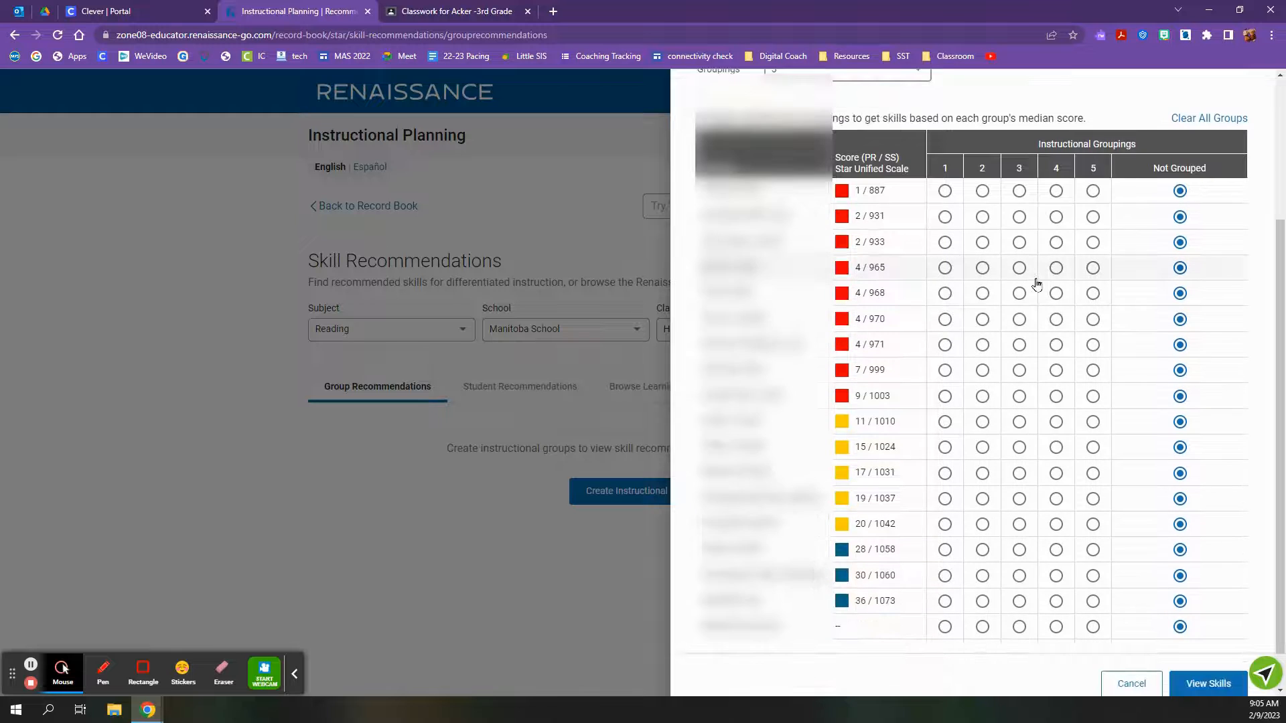
{"action": "left_click", "coordinate": [944, 191]}
{"action": "left_click", "coordinate": [945, 217]}
{"action": "left_click", "coordinate": [945, 243]}
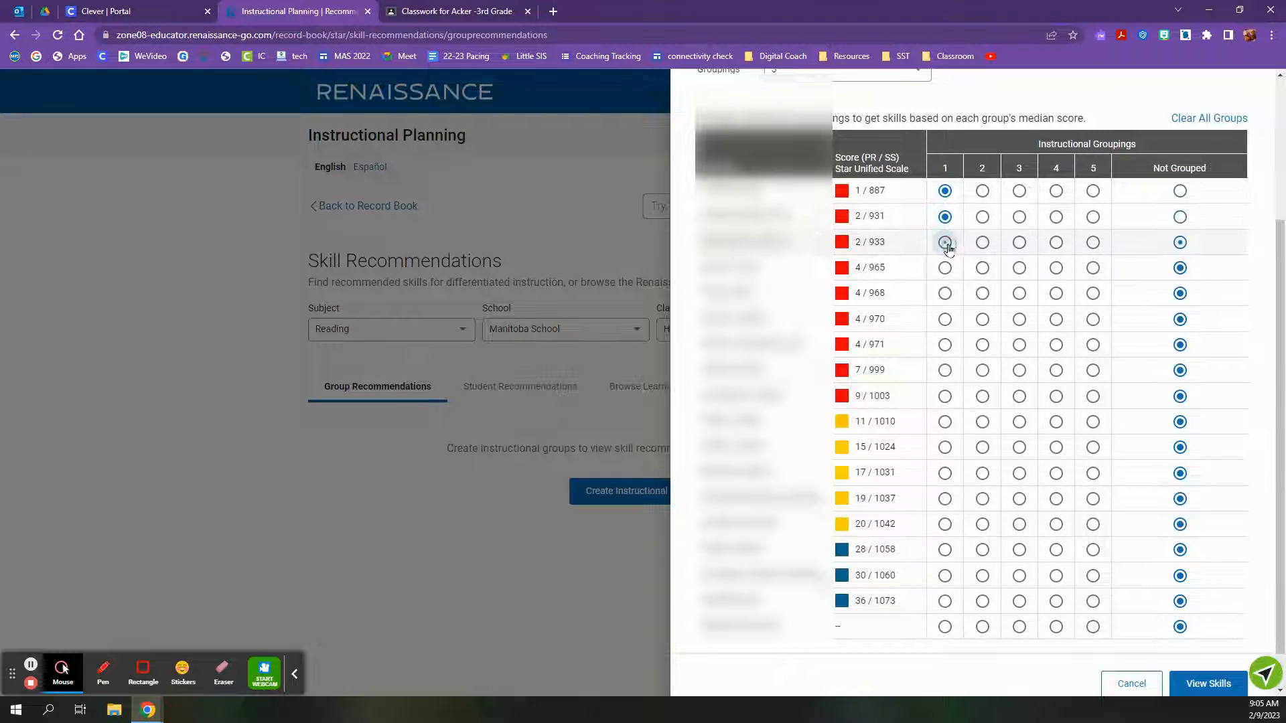
{"action": "left_click", "coordinate": [982, 268]}
{"action": "left_click", "coordinate": [982, 293]}
{"action": "left_click", "coordinate": [982, 319]}
{"action": "left_click", "coordinate": [982, 345]}
Assign the students with scaled scores 999 and 1003 to group 3 and those with 1010 to 1042 to group 4
{"action": "left_click", "coordinate": [1019, 370]}
{"action": "left_click", "coordinate": [1019, 397]}
{"action": "left_click", "coordinate": [1056, 422]}
{"action": "left_click", "coordinate": [1056, 448]}
{"action": "left_click", "coordinate": [1057, 474]}
{"action": "left_click", "coordinate": [1057, 499]}
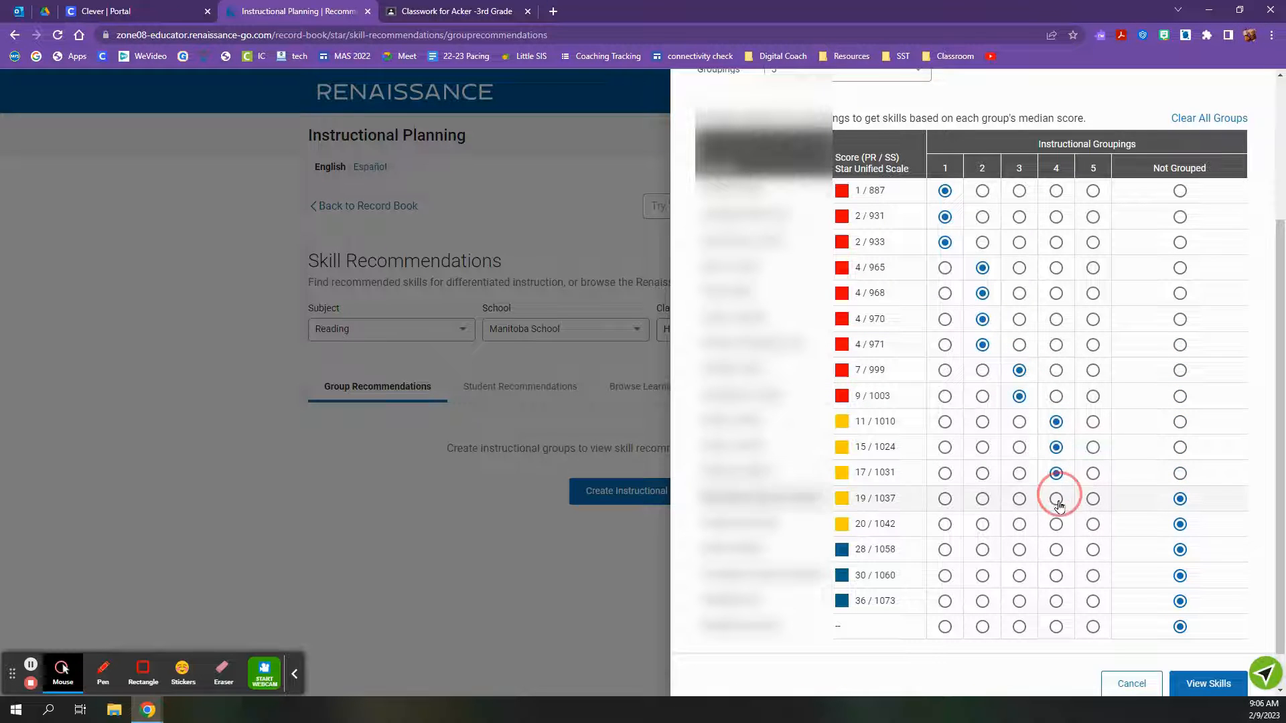
{"action": "left_click", "coordinate": [1056, 525]}
Assign the students with scaled scores 1058 to 1073 to group 5 and mark the student without a score as Not Grouped
{"action": "left_click", "coordinate": [1093, 549]}
{"action": "left_click", "coordinate": [1093, 576]}
{"action": "left_click", "coordinate": [1093, 602]}
{"action": "left_click", "coordinate": [1093, 627]}
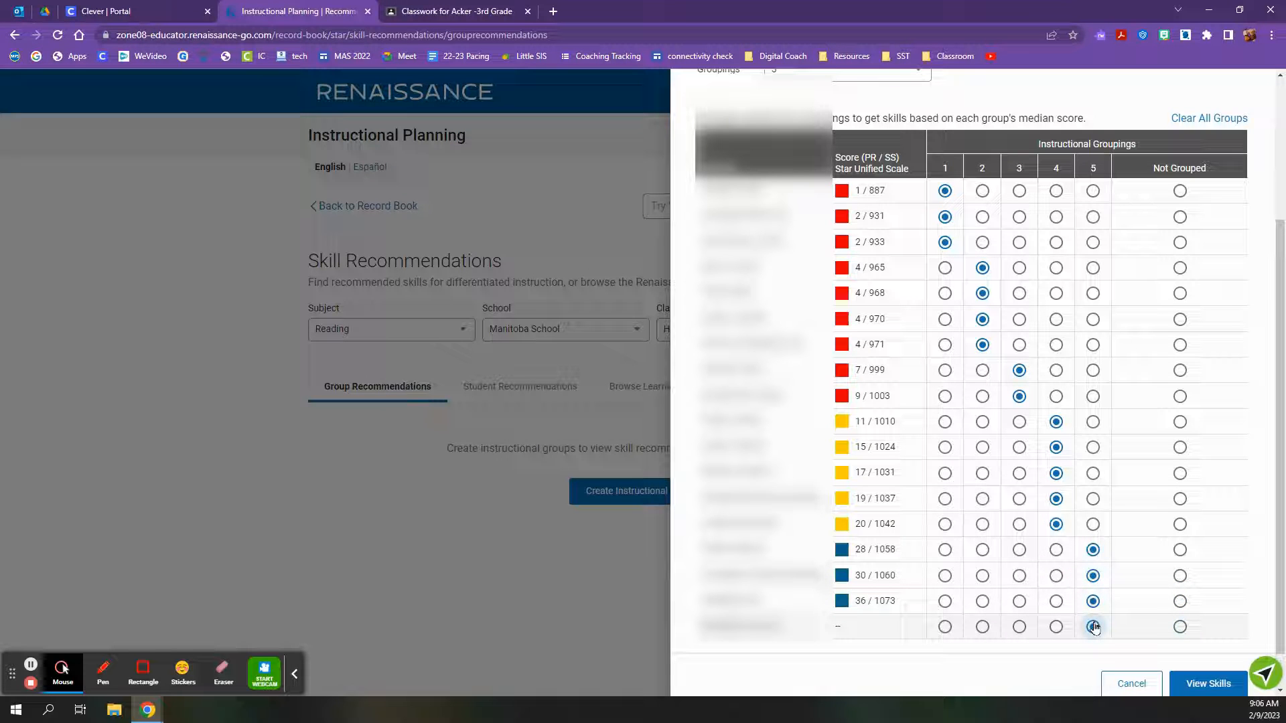
{"action": "left_click", "coordinate": [1183, 627]}
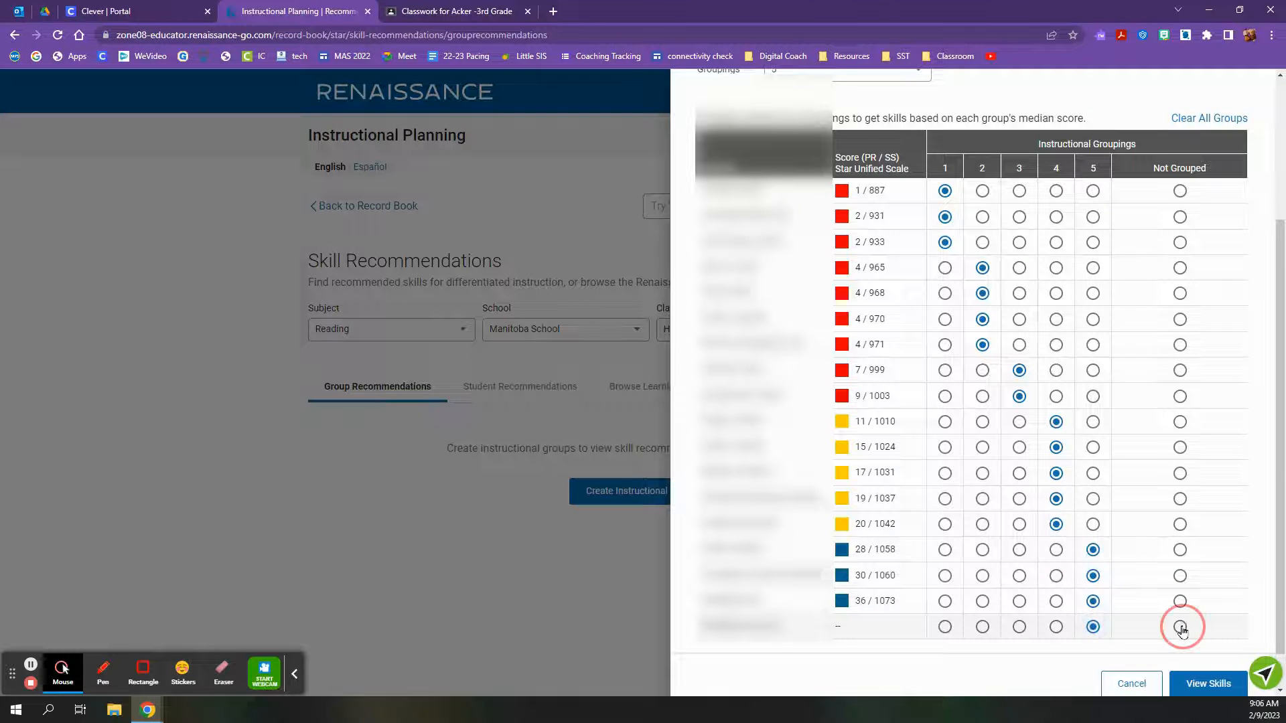
Generate the skill recommendations for the five instructional groups
{"action": "scroll", "coordinate": [1196, 627], "scroll_direction": "down", "scroll_amount": 1}
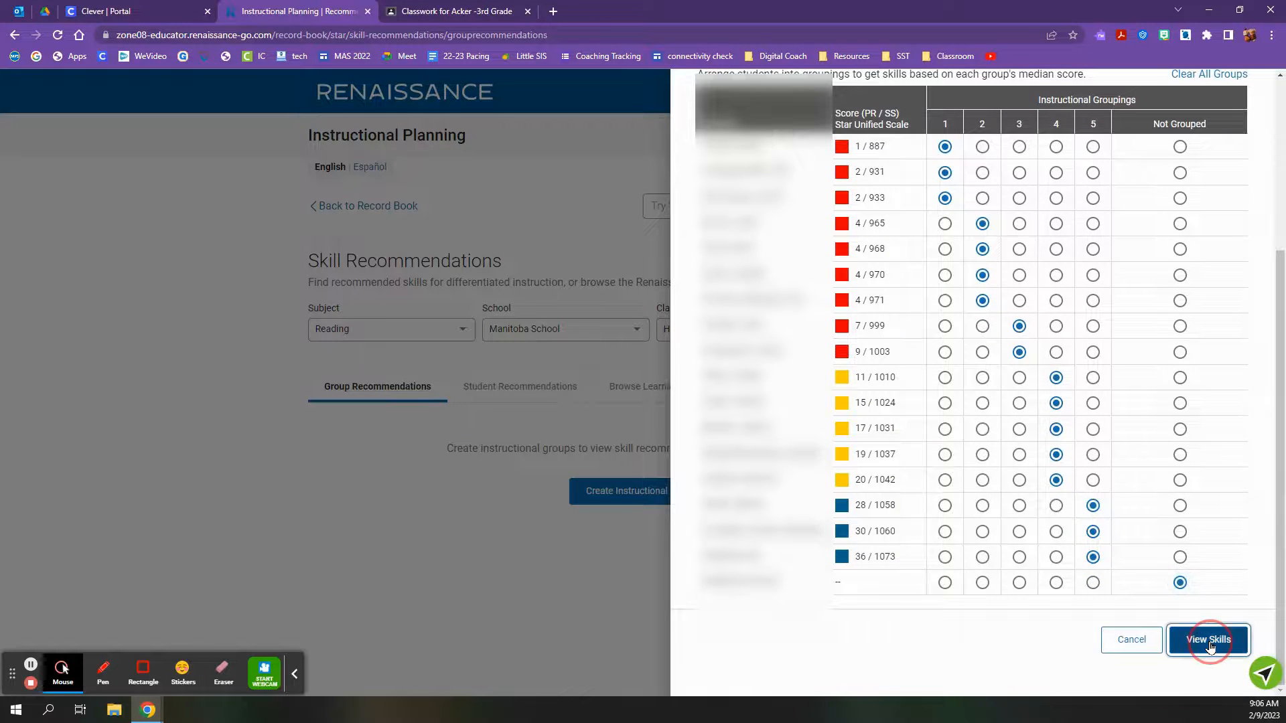
{"action": "left_click", "coordinate": [1211, 646]}
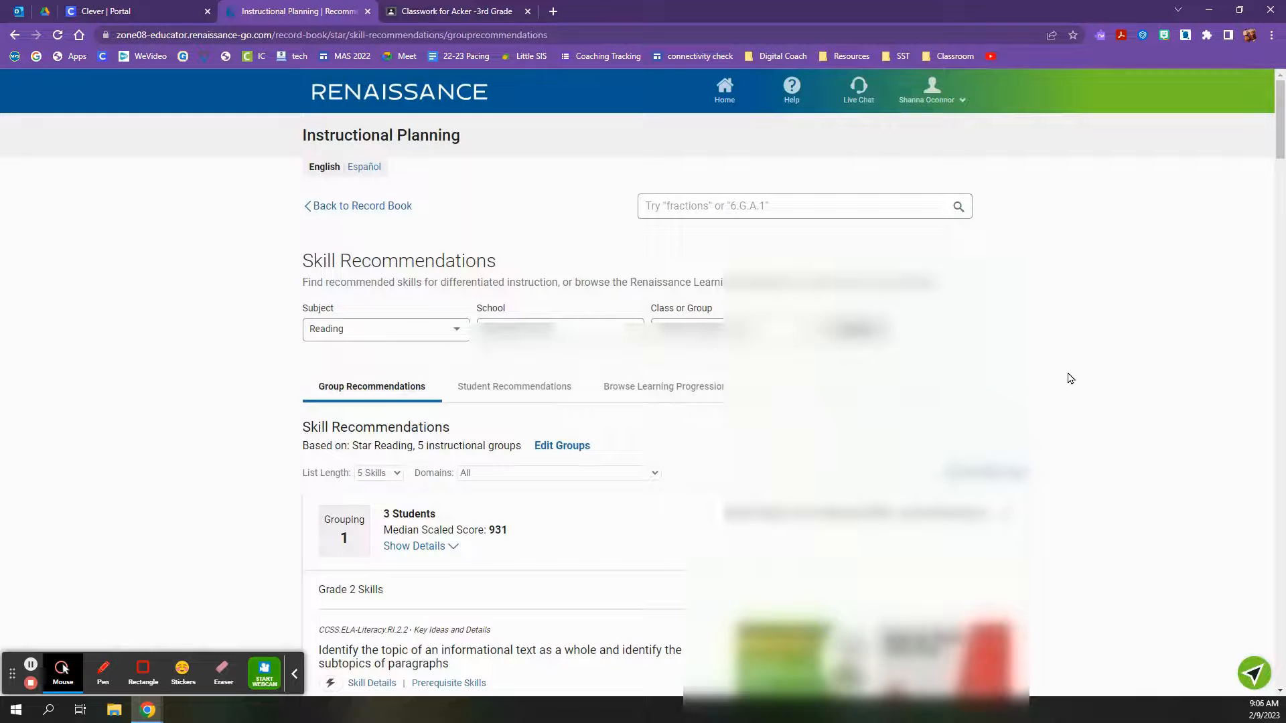
Examine the recommended skills and Nearpod library lessons for groupings 1 and 2
{"action": "scroll", "coordinate": [1070, 378], "scroll_direction": "down", "scroll_amount": 4}
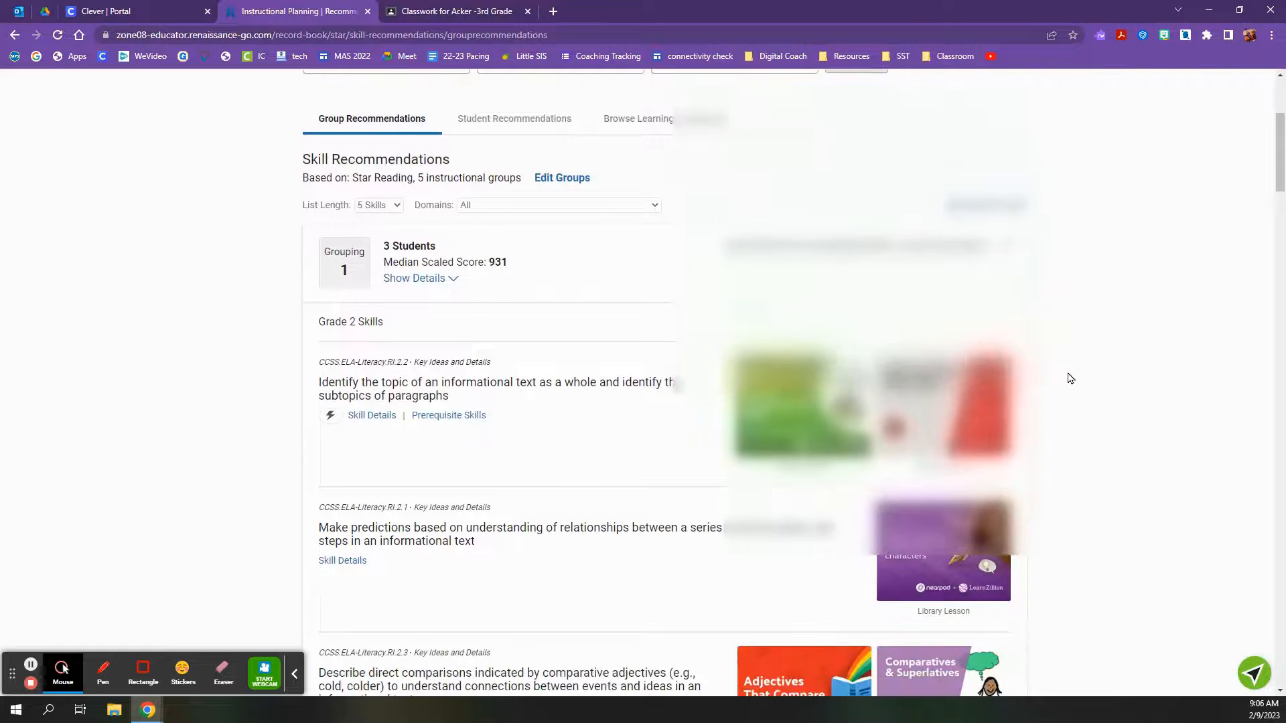
{"action": "scroll", "coordinate": [1070, 379], "scroll_direction": "down", "scroll_amount": 1}
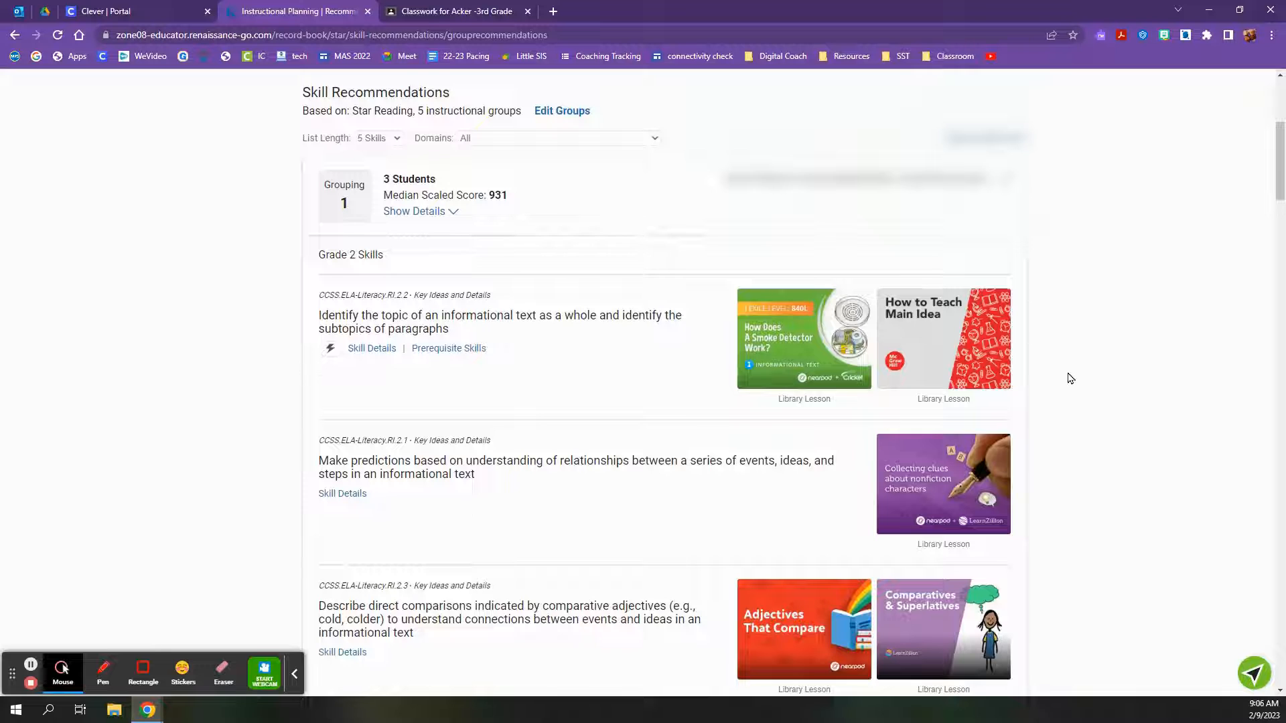
{"action": "scroll", "coordinate": [1070, 379], "scroll_direction": "down", "scroll_amount": 2}
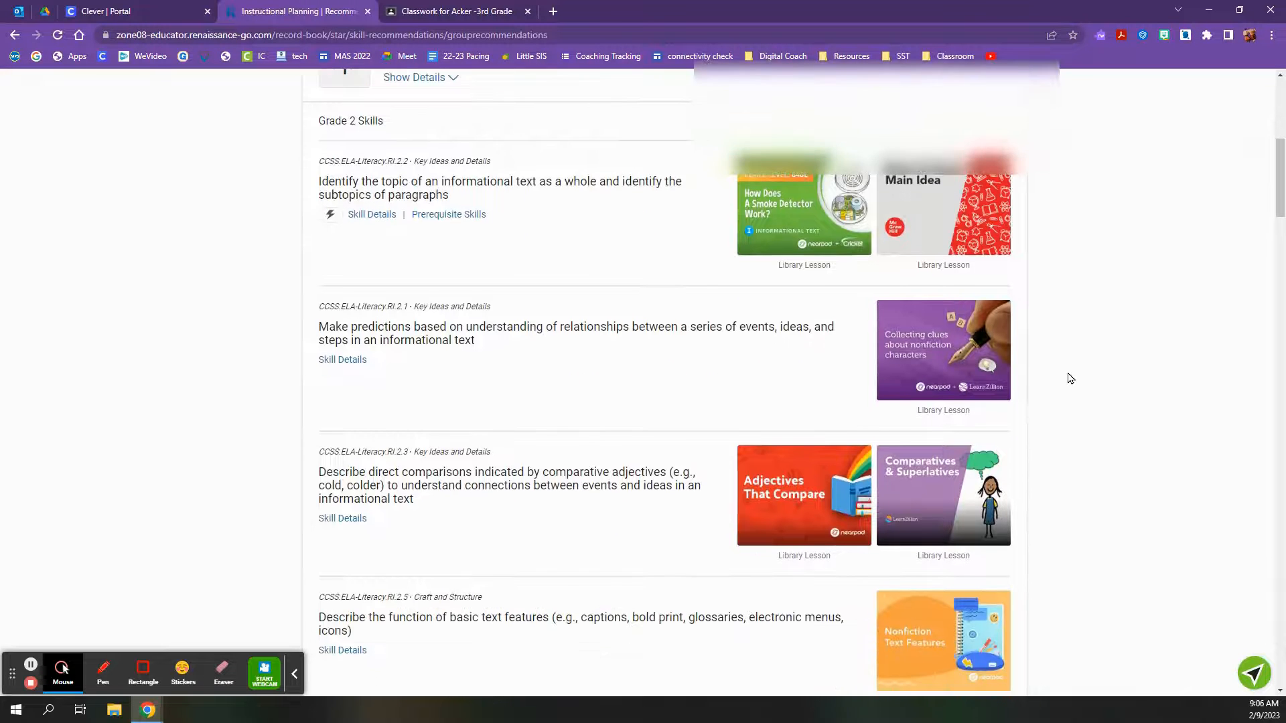
{"action": "scroll", "coordinate": [1069, 379], "scroll_direction": "down", "scroll_amount": 4}
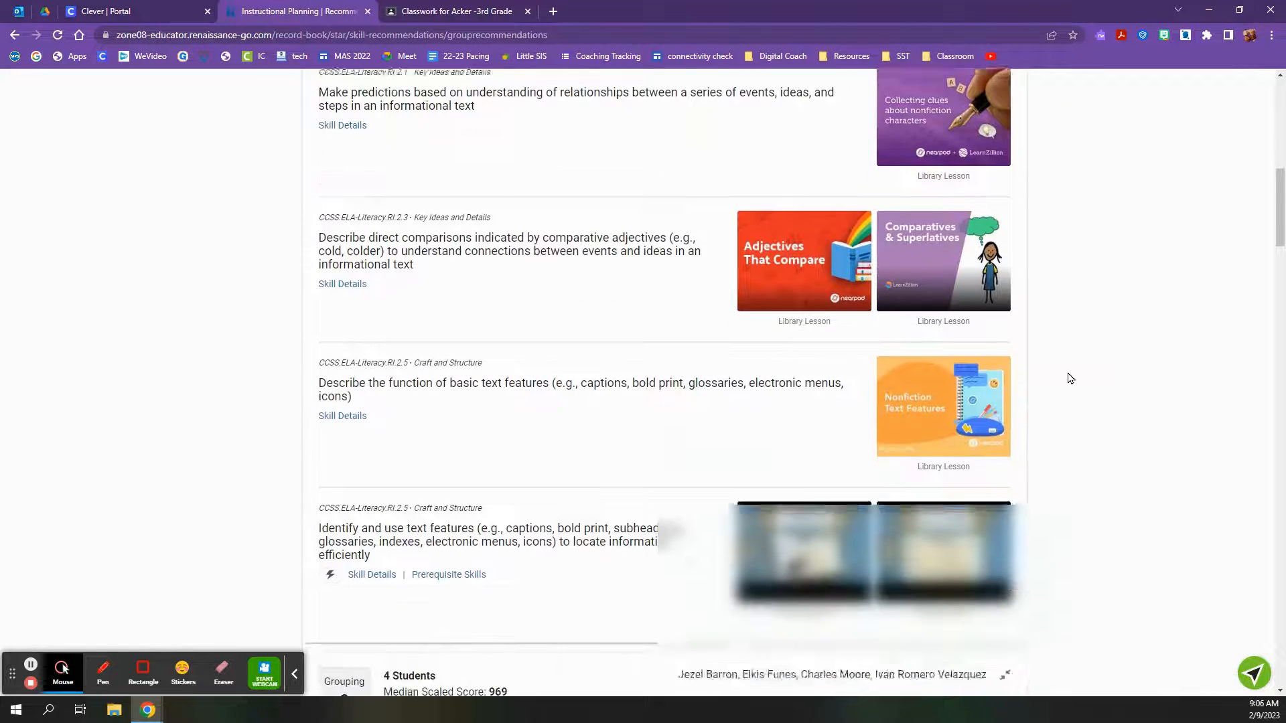
{"action": "scroll", "coordinate": [1070, 379], "scroll_direction": "down", "scroll_amount": 6}
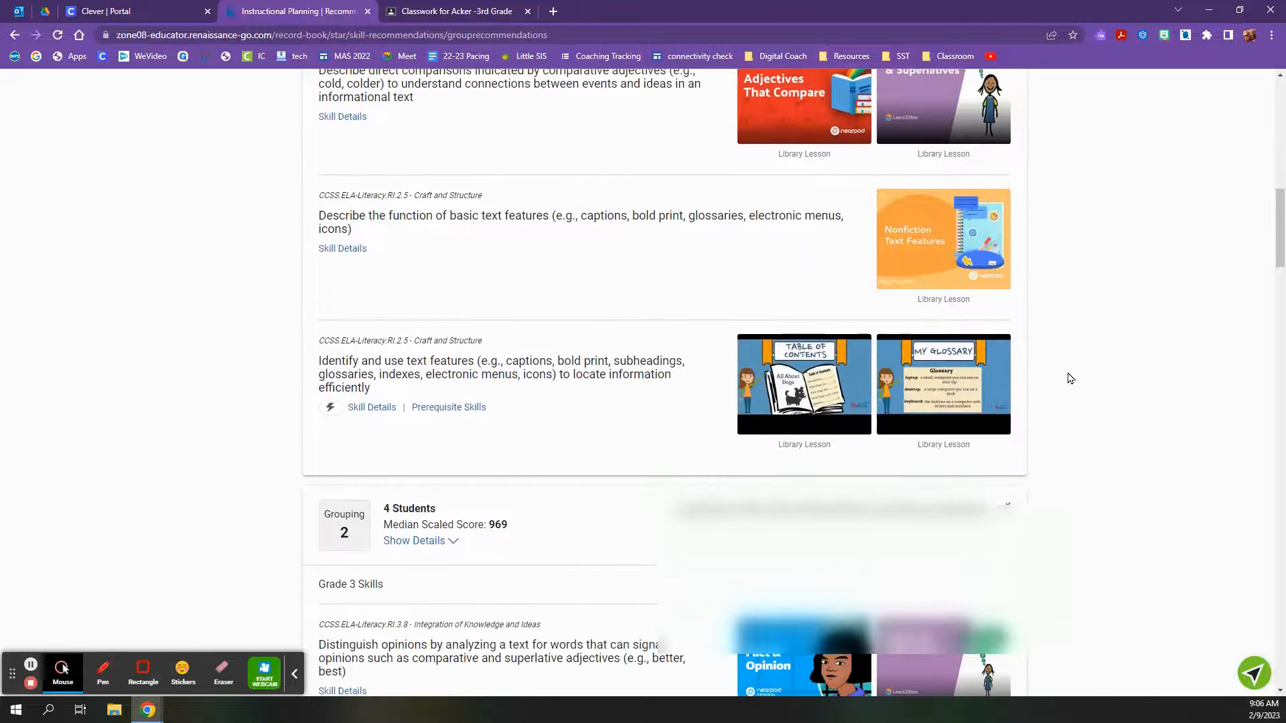
{"action": "scroll", "coordinate": [1070, 378], "scroll_direction": "down", "scroll_amount": 1}
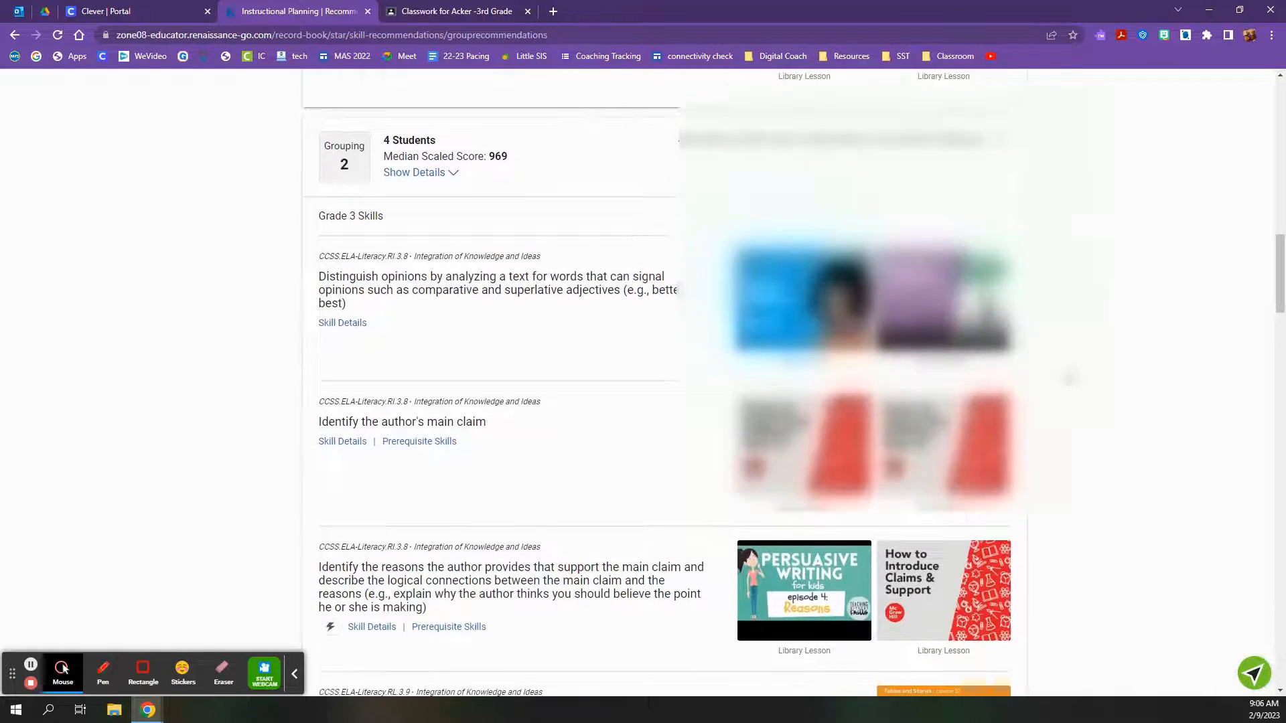
{"action": "scroll", "coordinate": [1070, 378], "scroll_direction": "up", "scroll_amount": 4}
{"action": "scroll", "coordinate": [1070, 379], "scroll_direction": "up", "scroll_amount": 12}
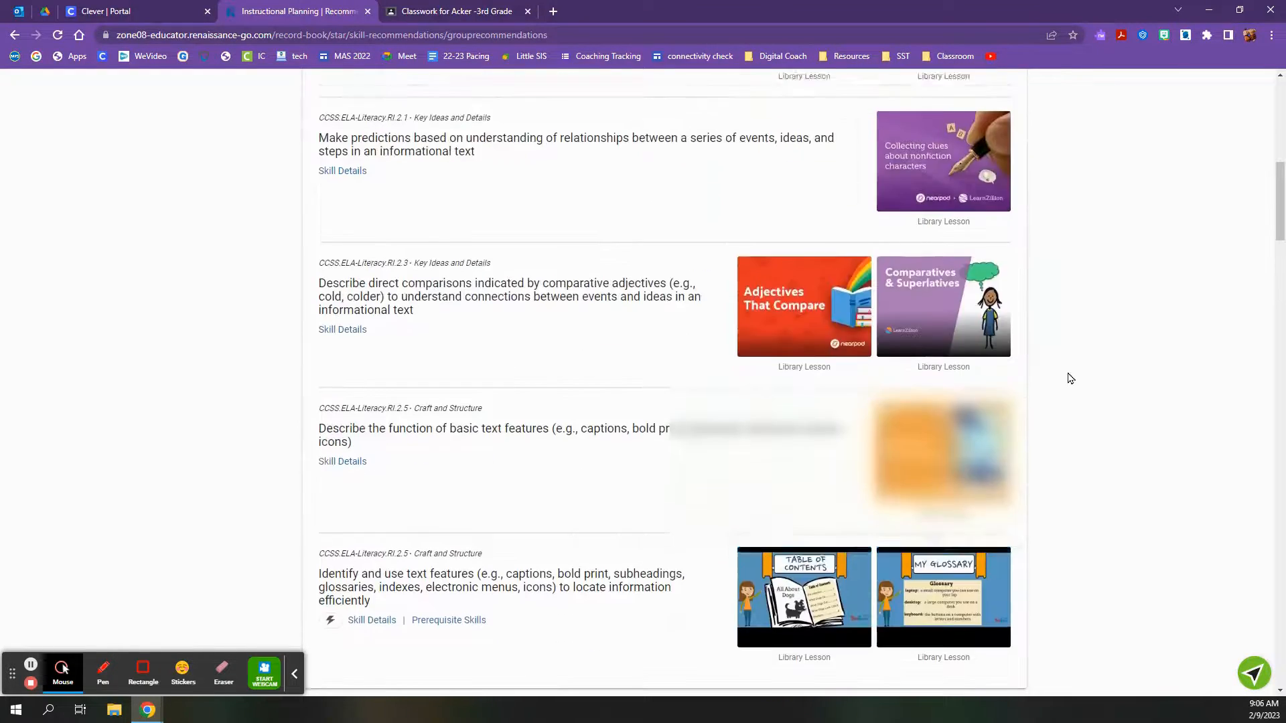
{"action": "scroll", "coordinate": [1070, 379], "scroll_direction": "down", "scroll_amount": 3}
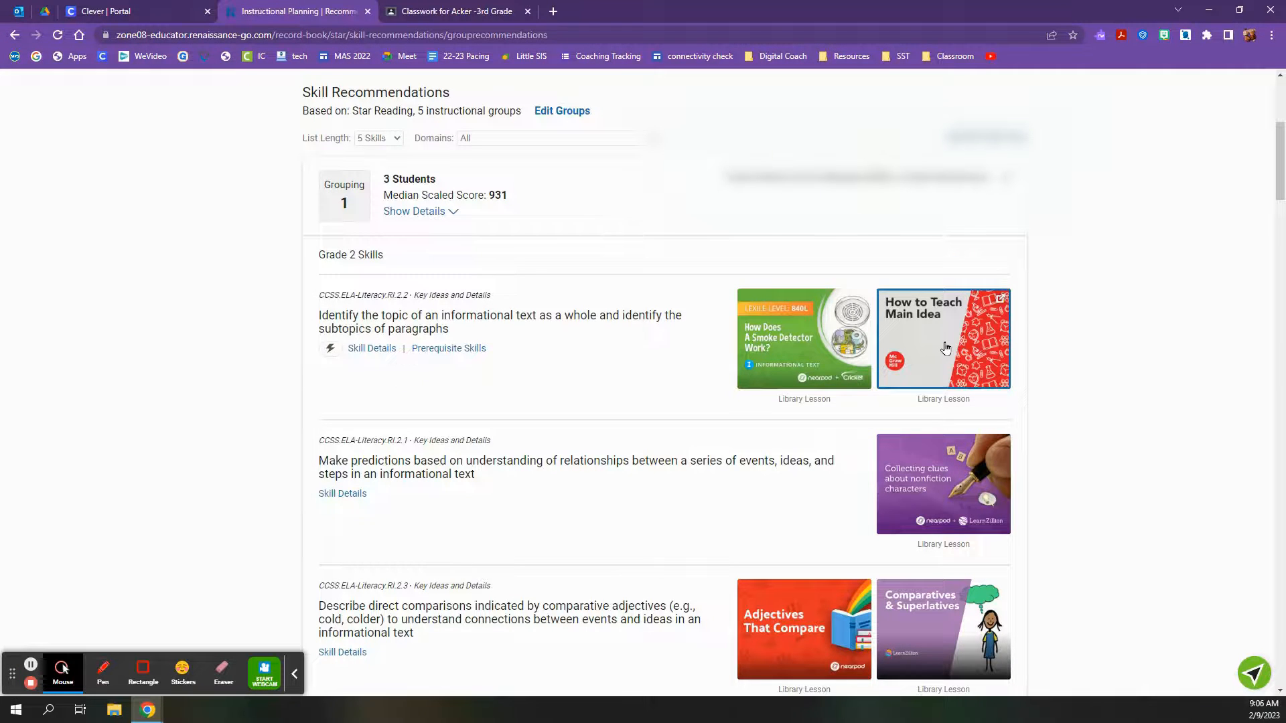
Open grouping 1's recommended lesson "How to Teach Main Idea" in Nearpod in a new tab
{"action": "left_click", "coordinate": [945, 347]}
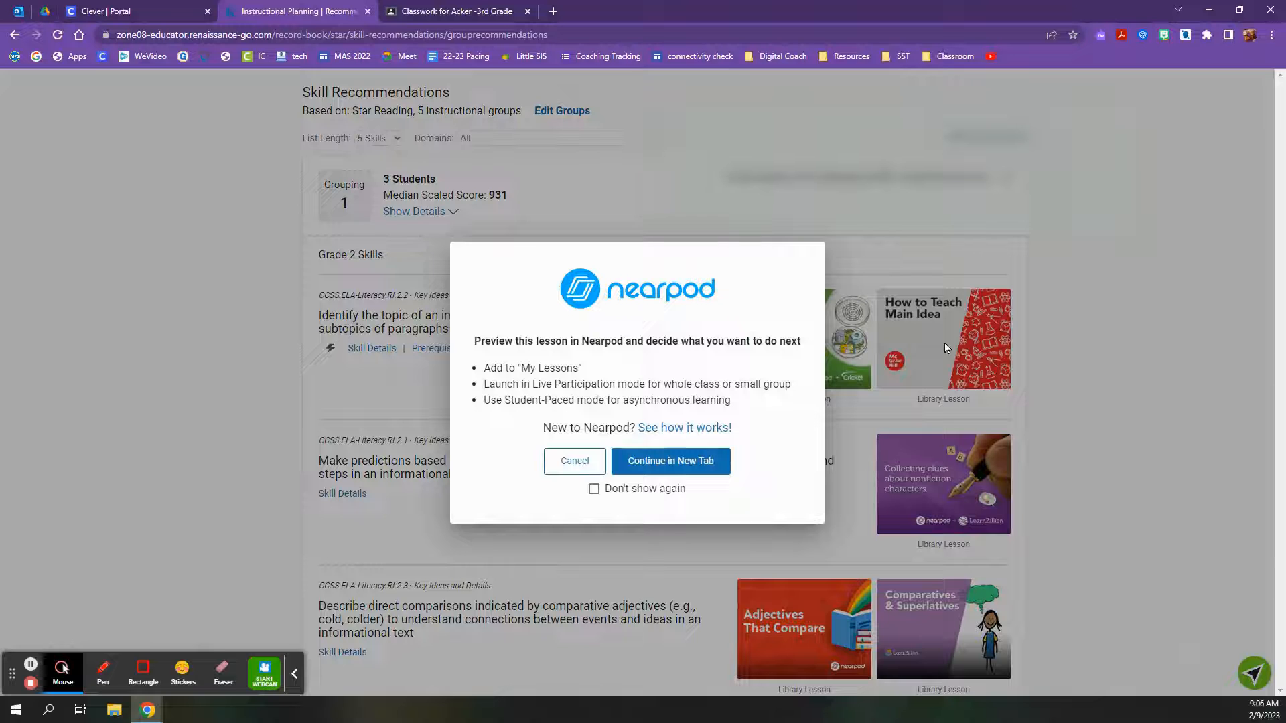
{"action": "left_click", "coordinate": [707, 462]}
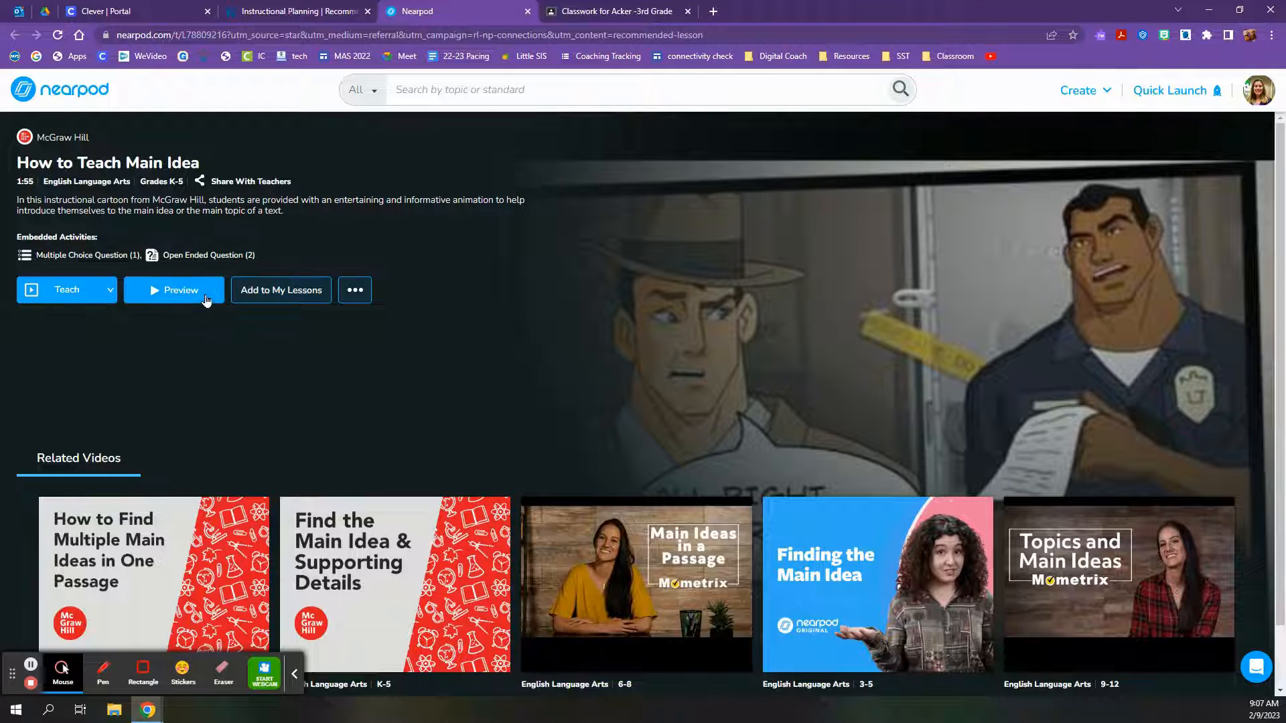
Preview the "How to Teach Main Idea" lesson and add it to My Lessons
{"action": "left_click", "coordinate": [207, 300]}
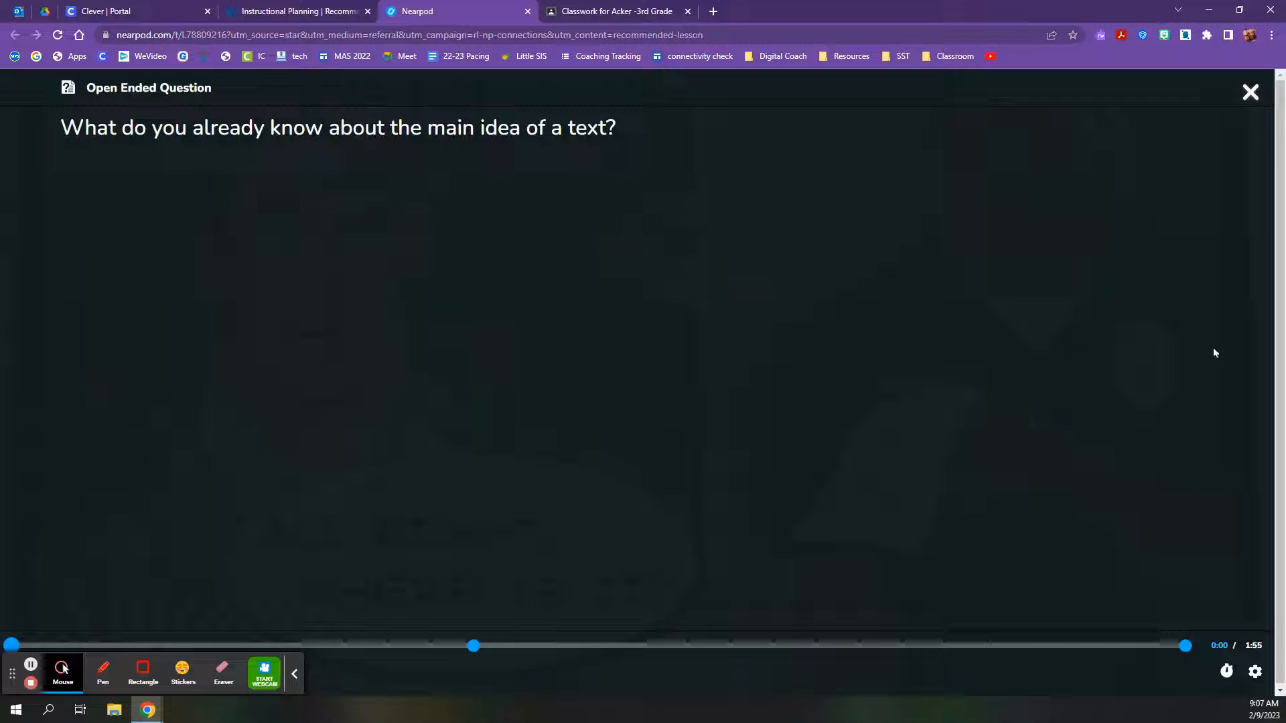
{"action": "left_click", "coordinate": [1251, 93]}
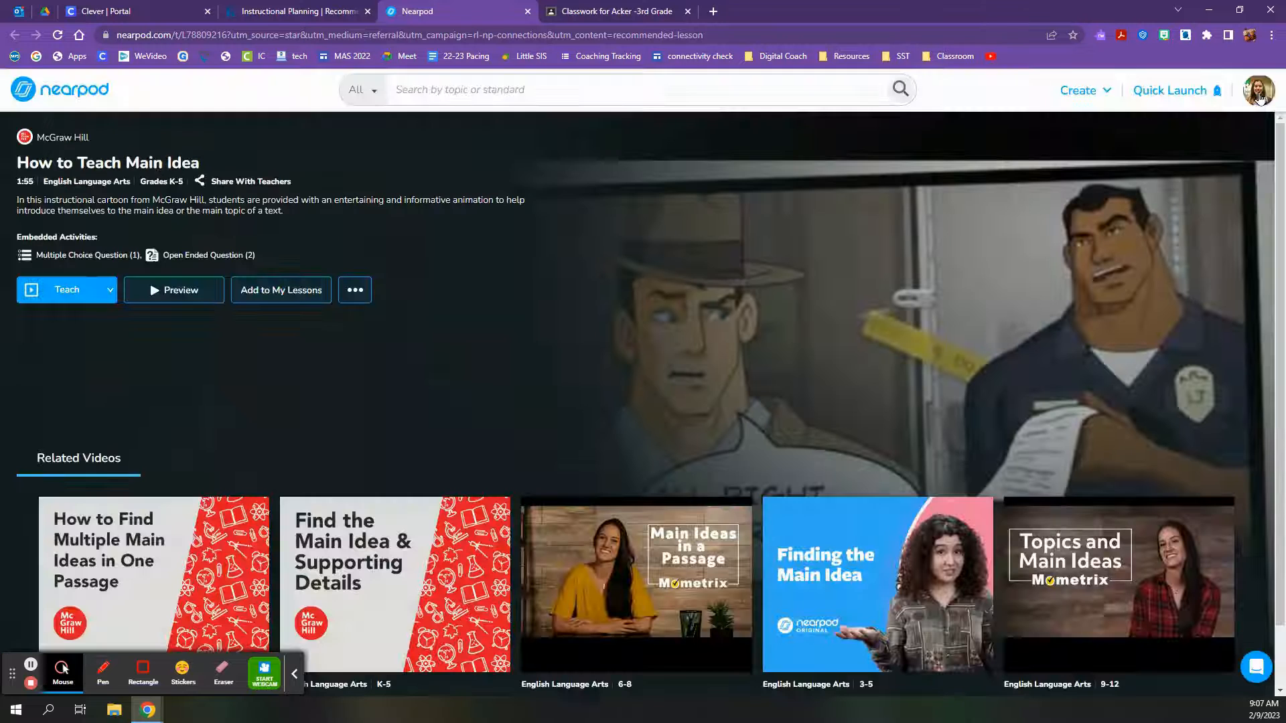
{"action": "left_click", "coordinate": [298, 299]}
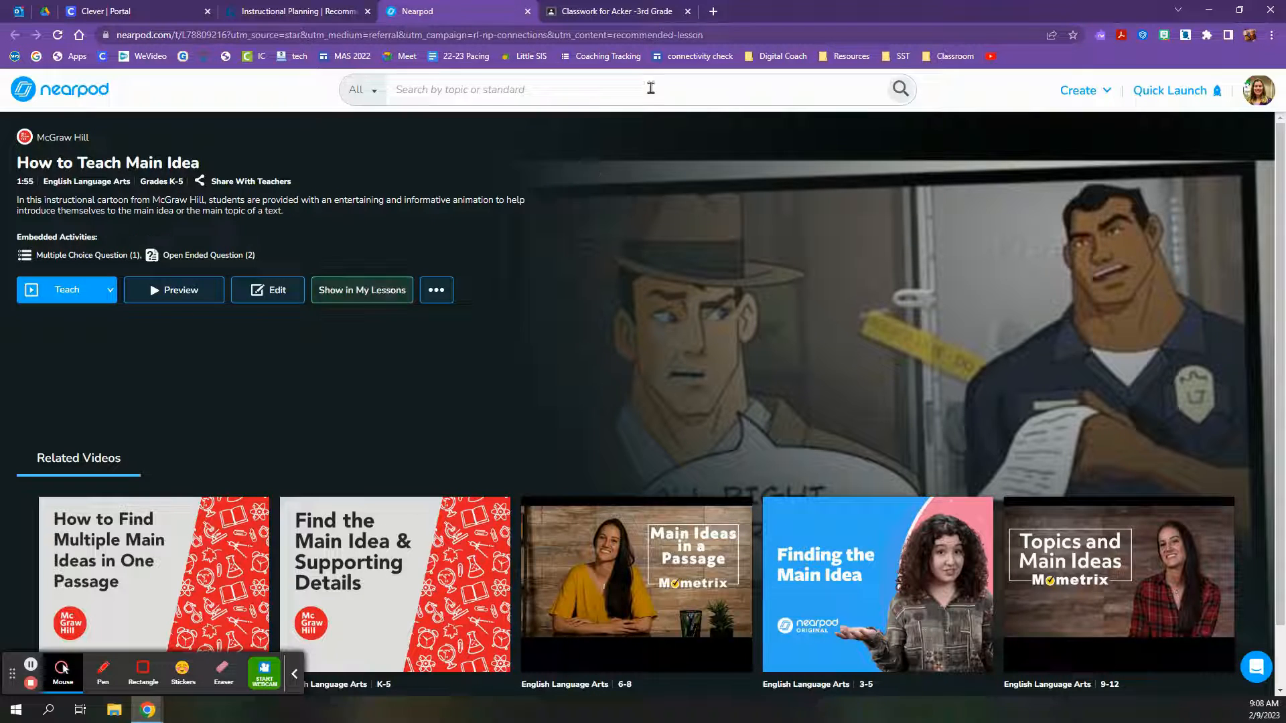
Switch to the Google Classroom classwork page and create a new assignment
{"action": "left_click", "coordinate": [637, 13]}
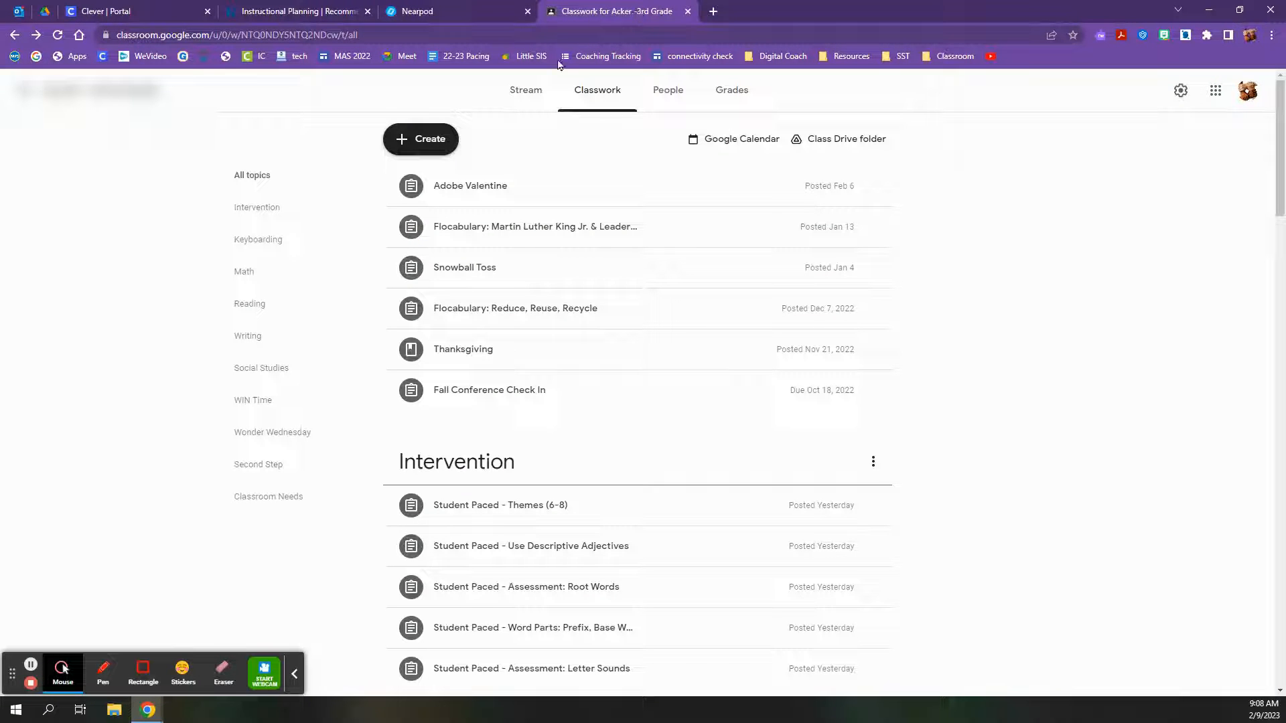
{"action": "left_click", "coordinate": [434, 146]}
{"action": "left_click", "coordinate": [451, 186]}
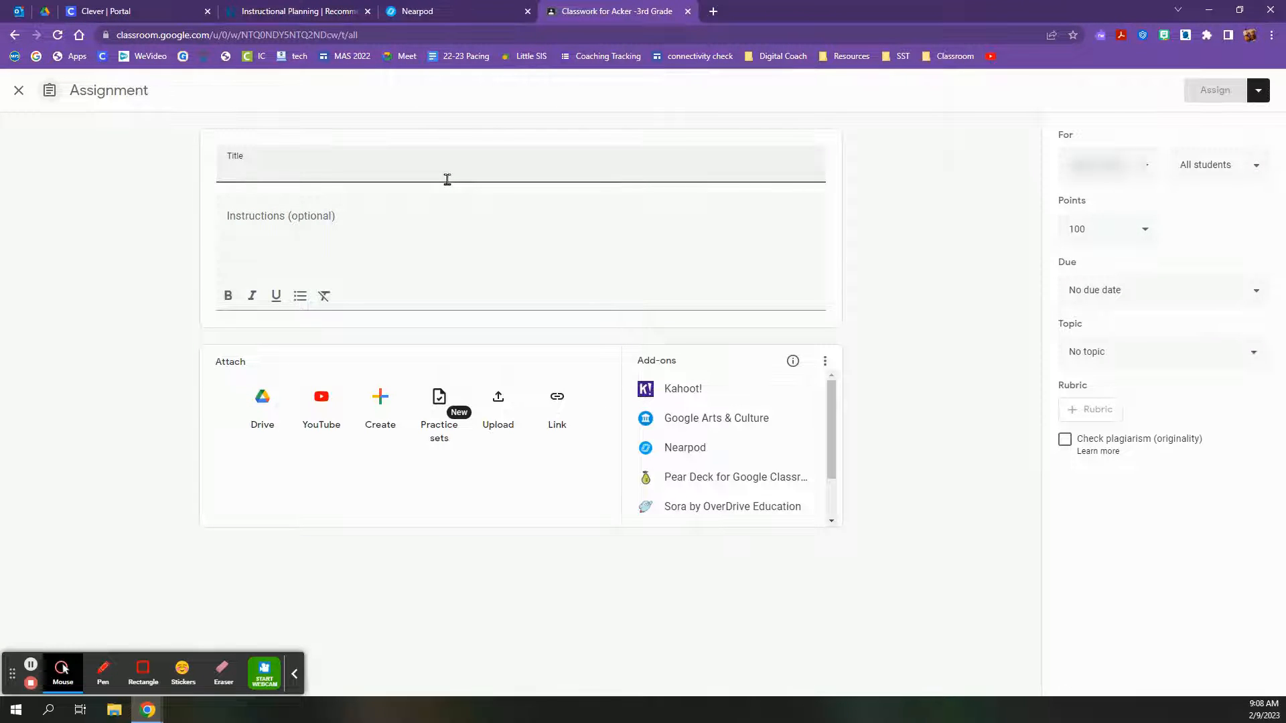
Limit the assignment's recipients to the first three students in the class list instead of all students
{"action": "left_click", "coordinate": [1205, 174]}
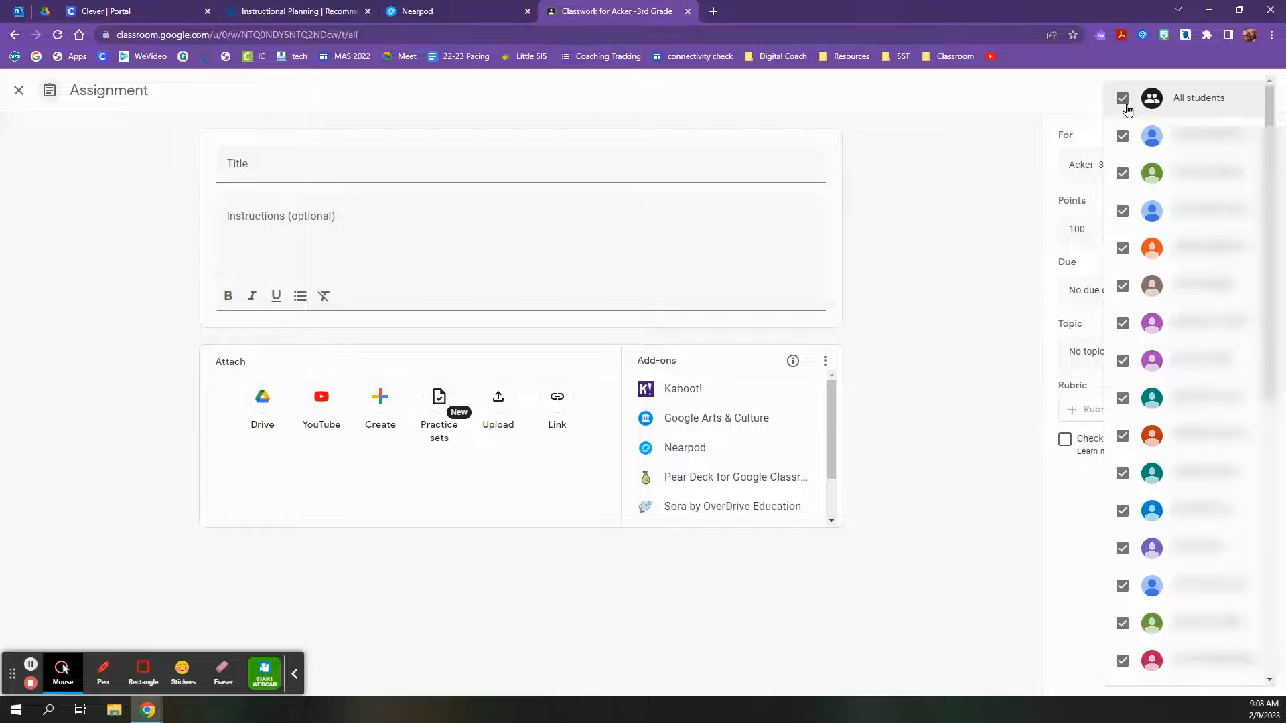
{"action": "left_click", "coordinate": [1124, 99]}
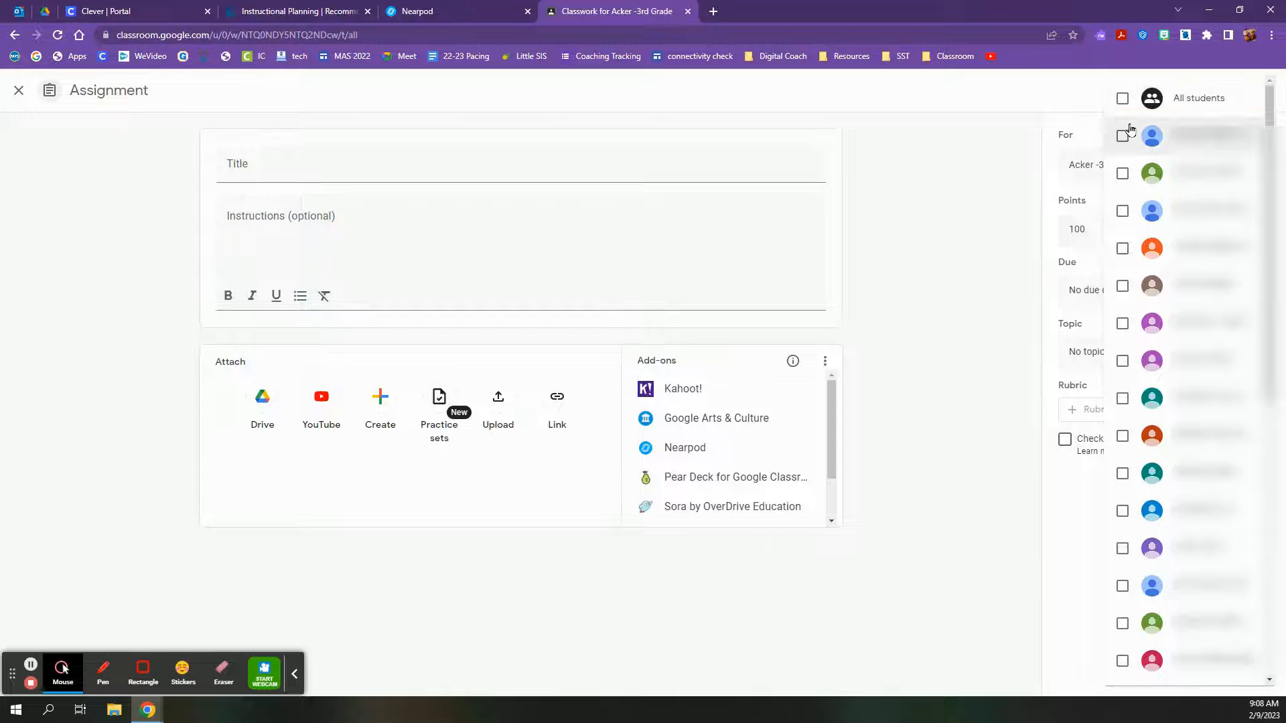
{"action": "left_click", "coordinate": [1122, 136]}
{"action": "left_click", "coordinate": [1123, 174]}
{"action": "left_click", "coordinate": [1123, 205]}
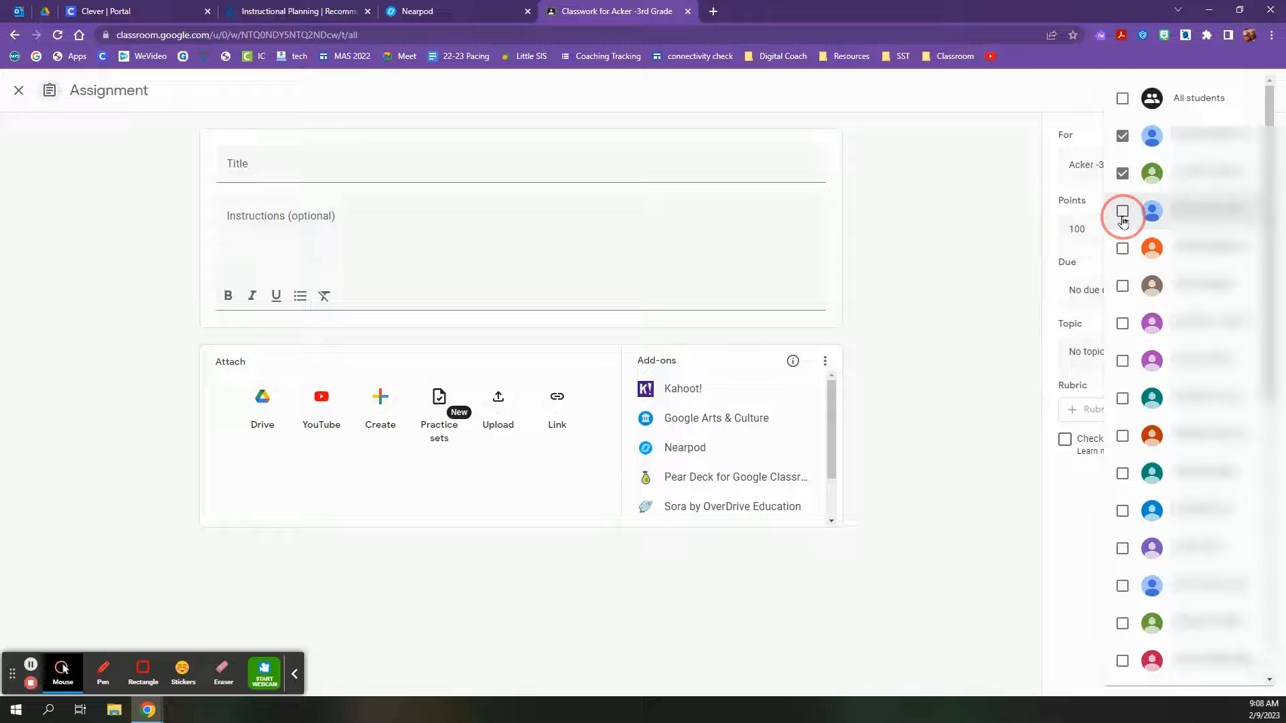
{"action": "left_click", "coordinate": [976, 205]}
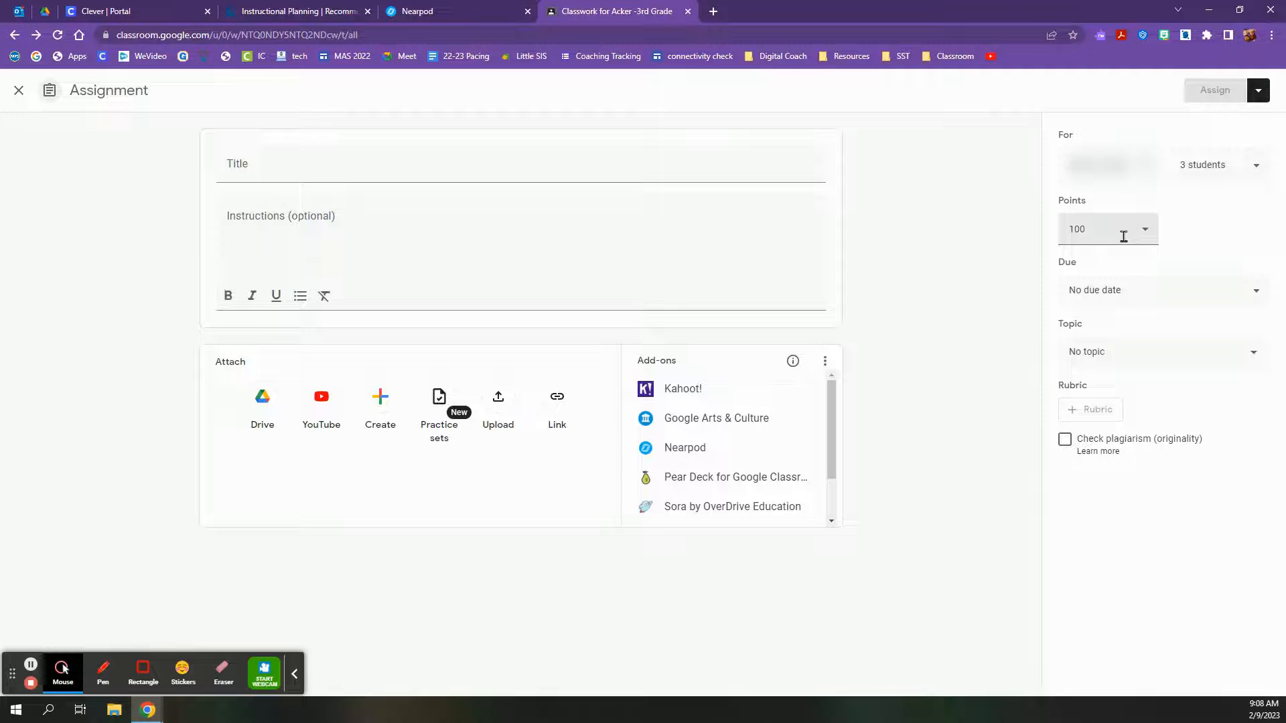
Check the due date setting without adding a date, and file the assignment under the Intervention topic
{"action": "left_click", "coordinate": [1123, 291]}
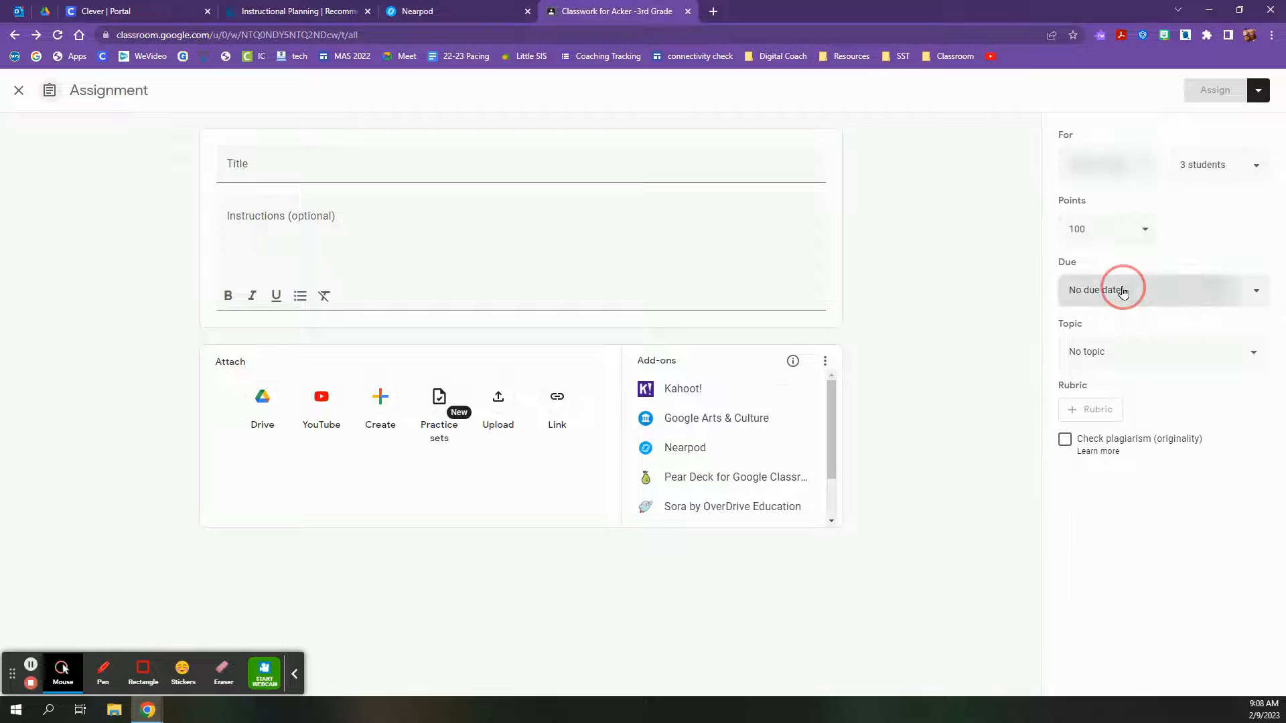
{"action": "left_click", "coordinate": [1032, 326]}
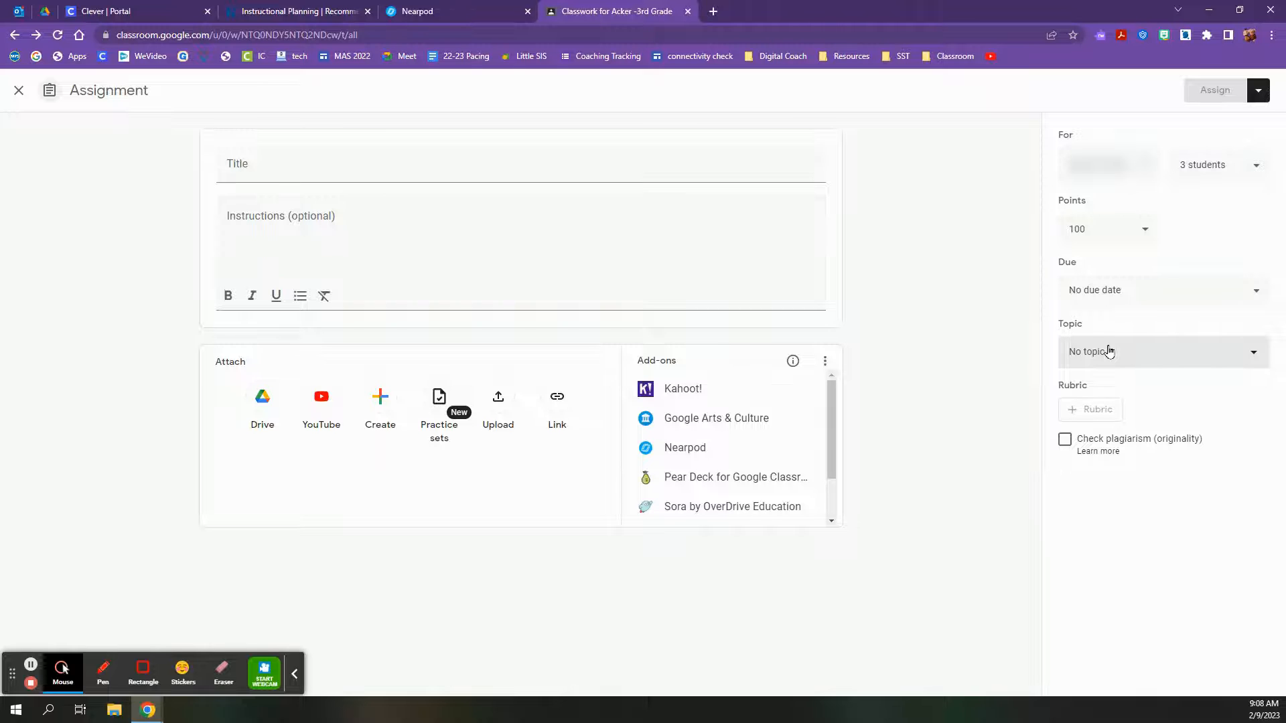
{"action": "left_click", "coordinate": [1109, 352]}
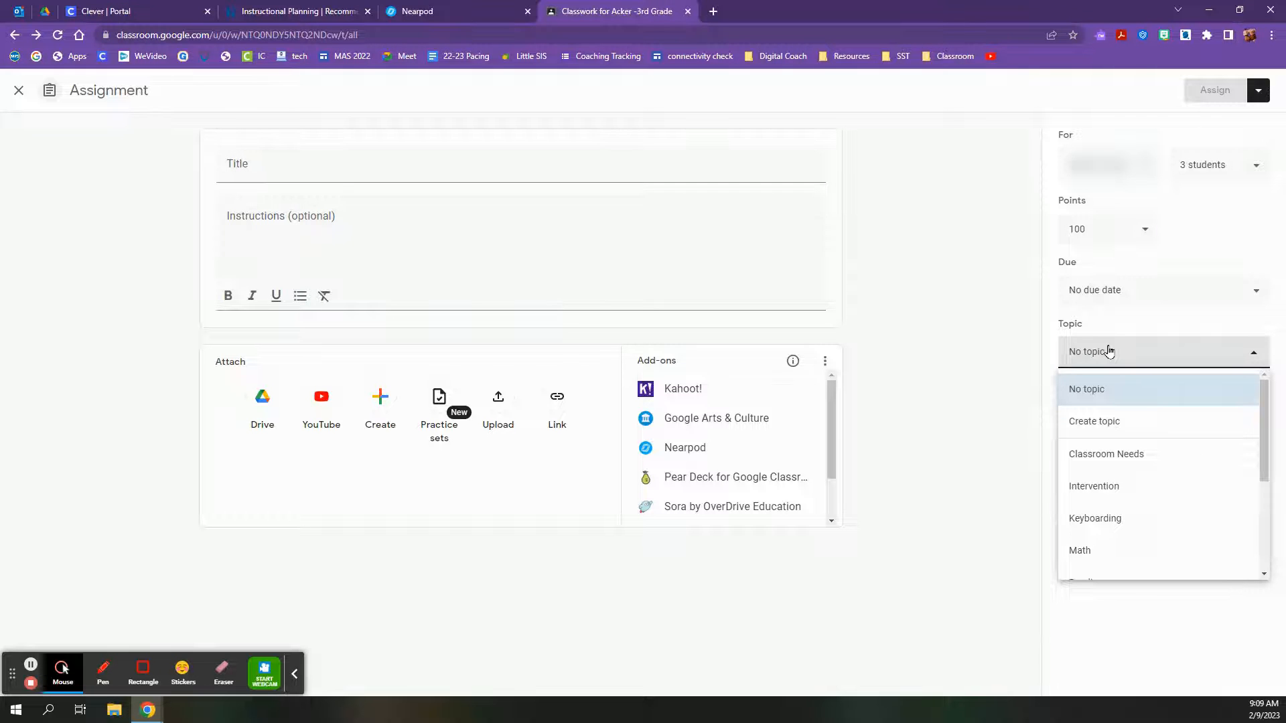
{"action": "left_click", "coordinate": [1113, 480]}
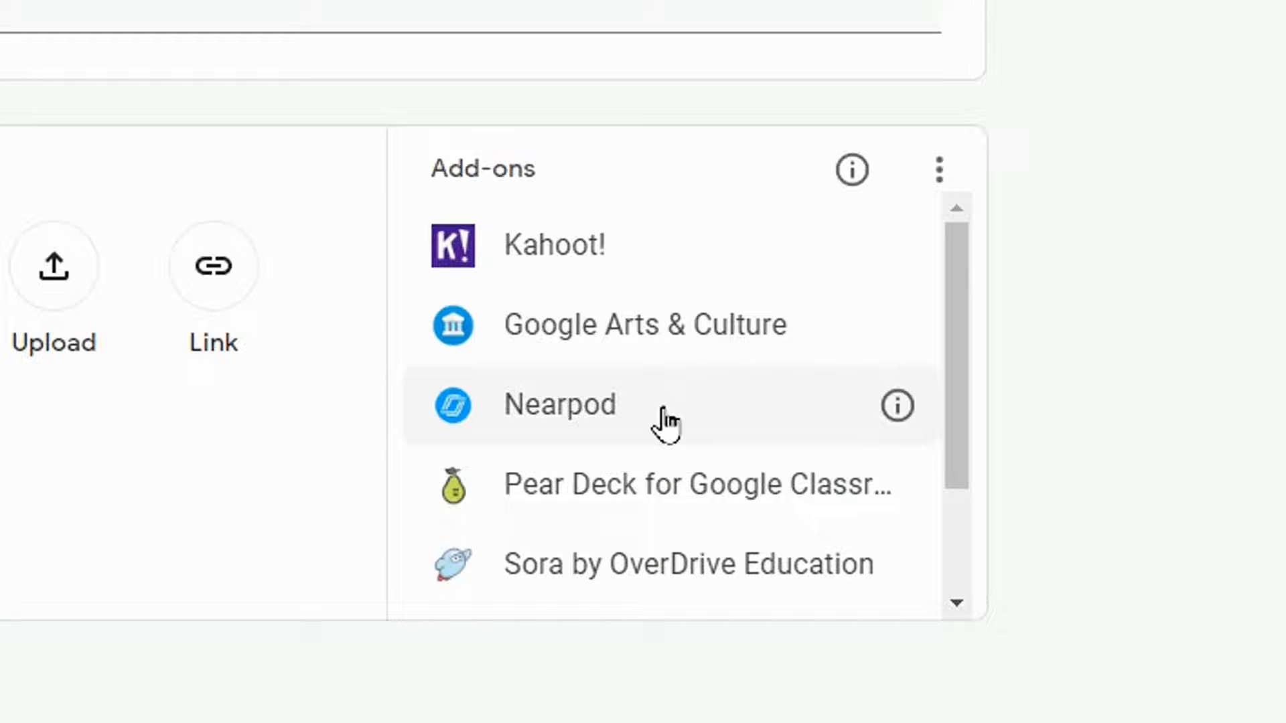
Attach the "How to Teach Main Idea" lesson to the assignment in Student-Paced mode using the Nearpod add-on
{"action": "left_click", "coordinate": [587, 412]}
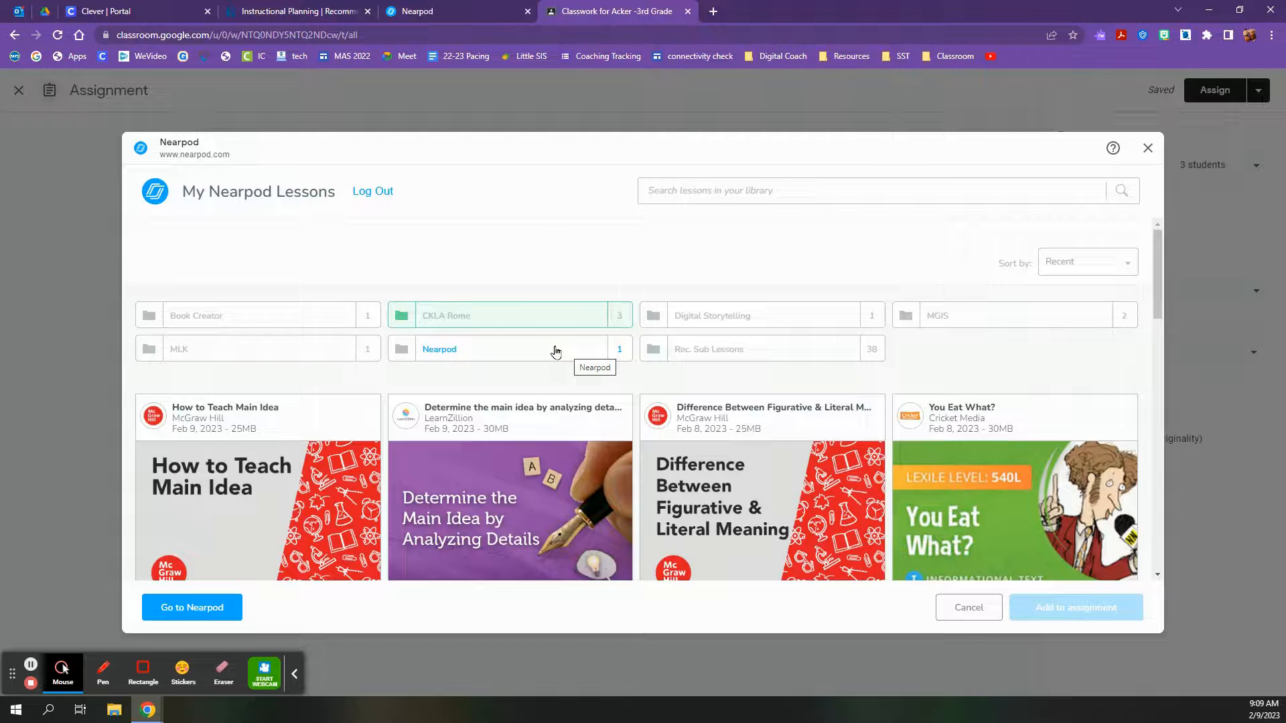
{"action": "mouse_move", "coordinate": [305, 406]}
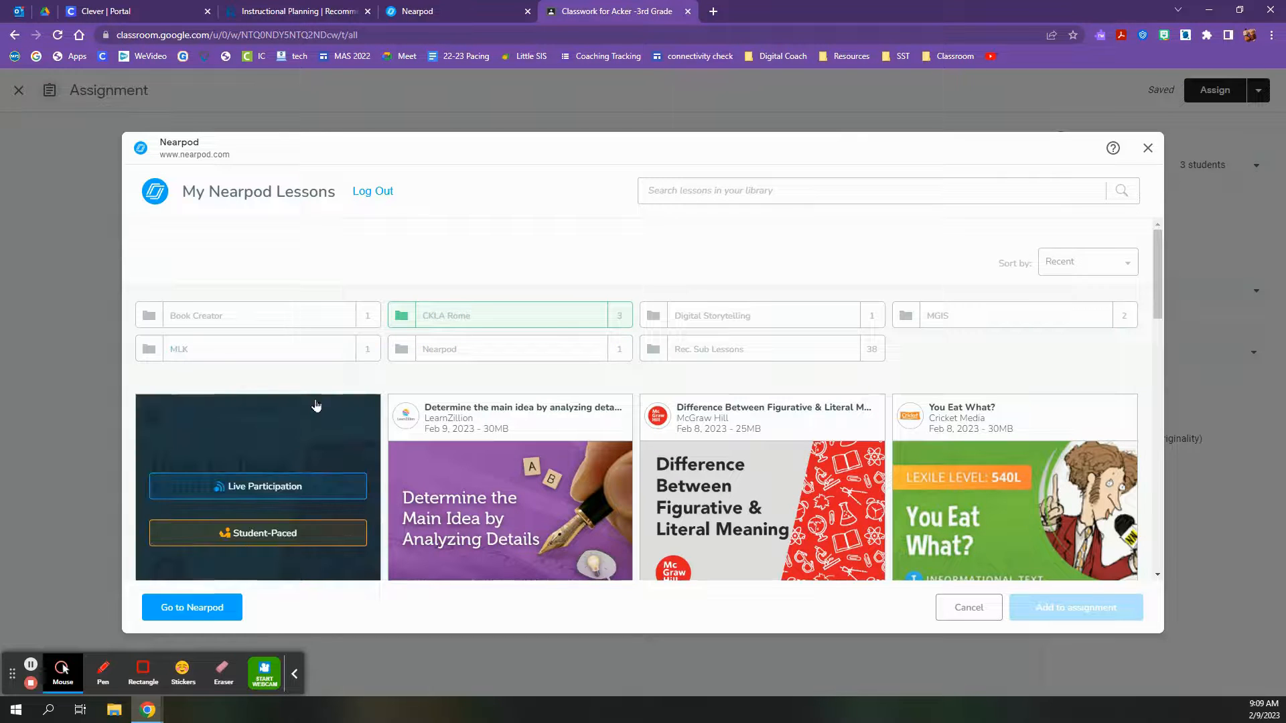
{"action": "scroll", "coordinate": [301, 409], "scroll_direction": "down", "scroll_amount": 1}
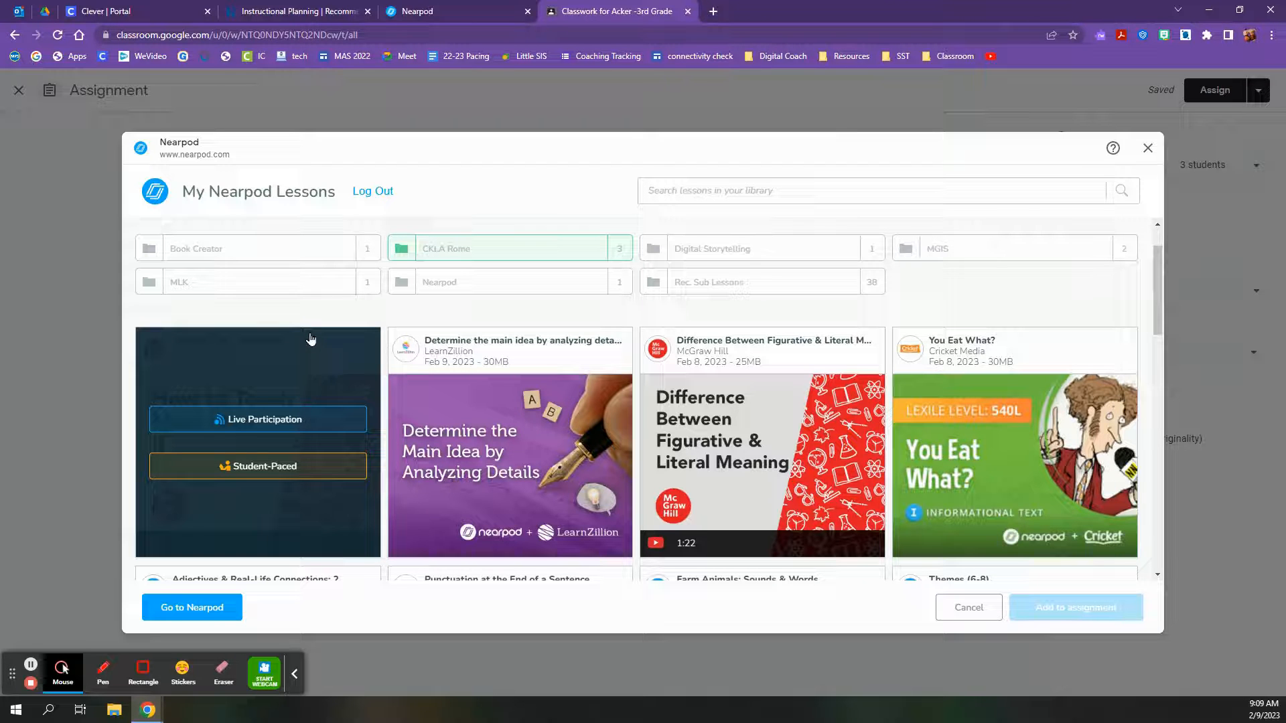
{"action": "left_click", "coordinate": [228, 476]}
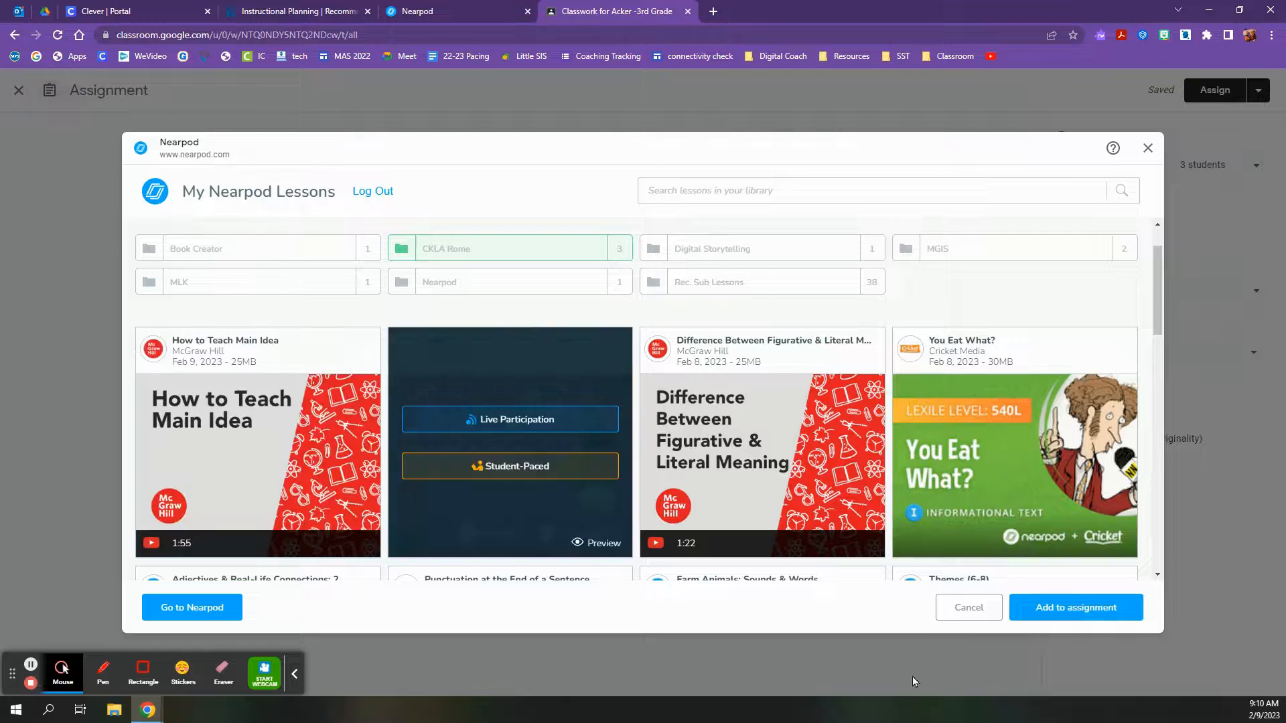
{"action": "left_click", "coordinate": [1071, 608]}
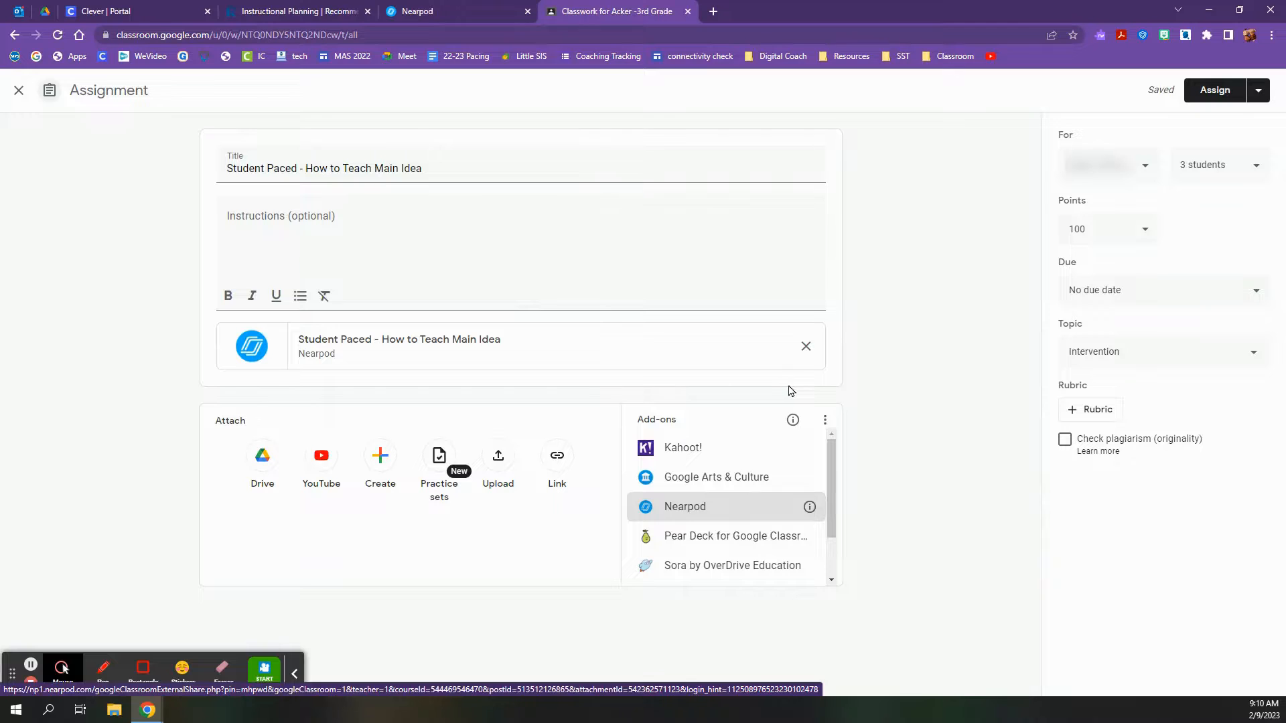
Assign the work to the selected students and open the posted "Student Paced - How to Teach Main Idea" item under Intervention
{"action": "left_click", "coordinate": [1208, 92]}
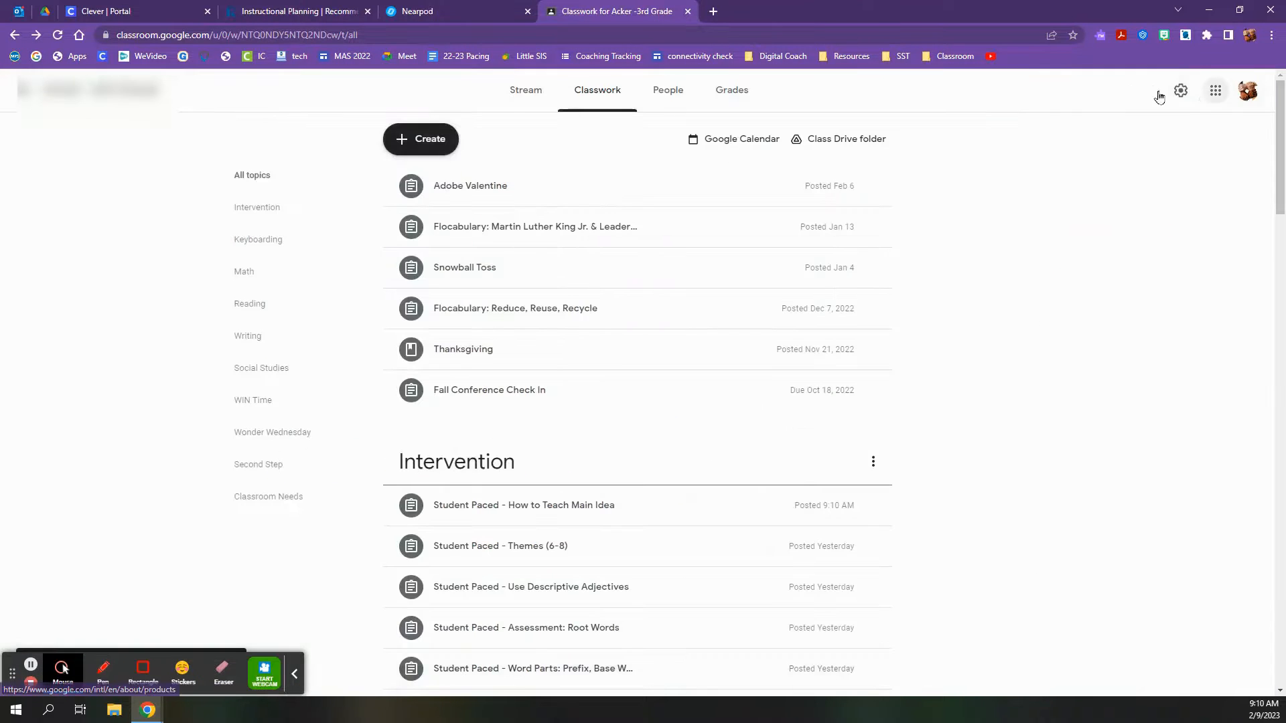
{"action": "left_click", "coordinate": [550, 516]}
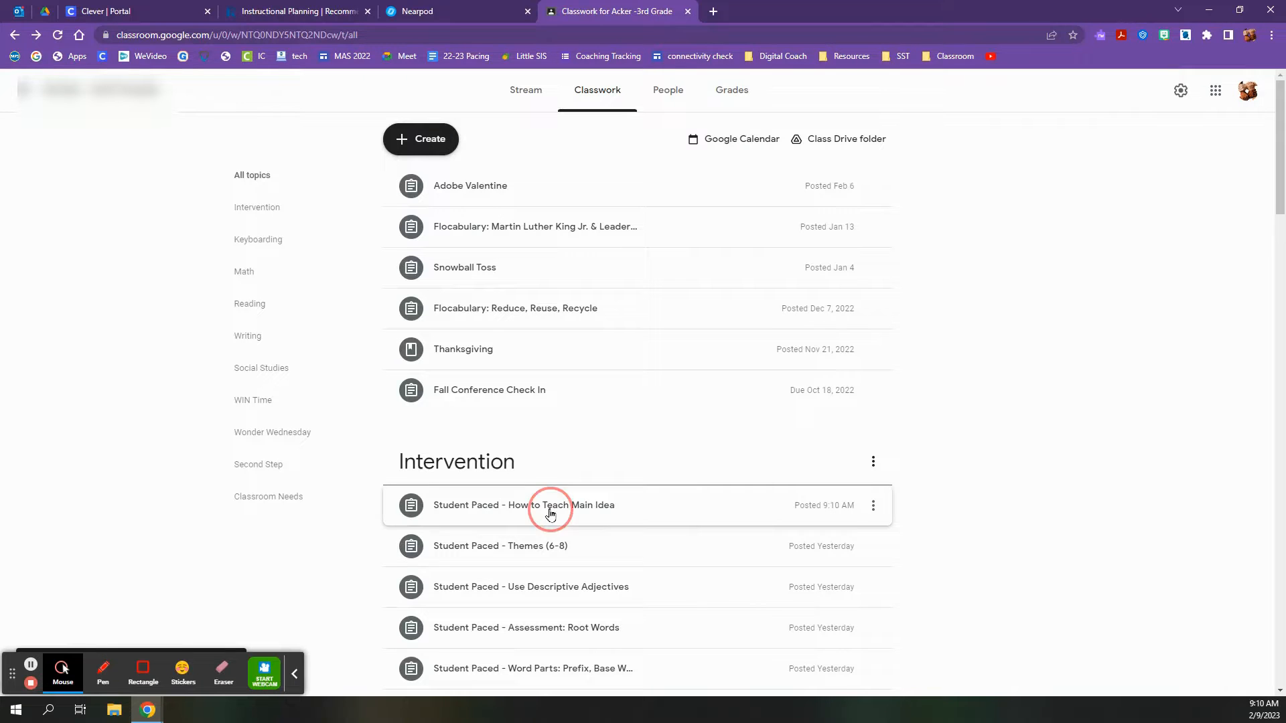